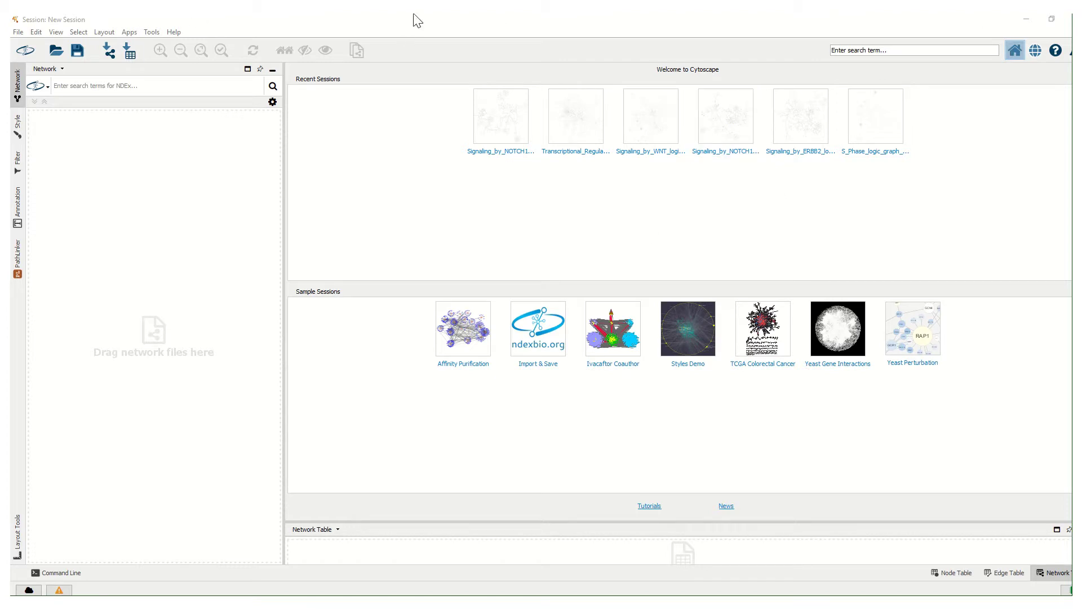
Reopen the recent Signaling_by_NOTCH1_logic_graph_DBID.cys session from the File menu
left_click(20, 34)
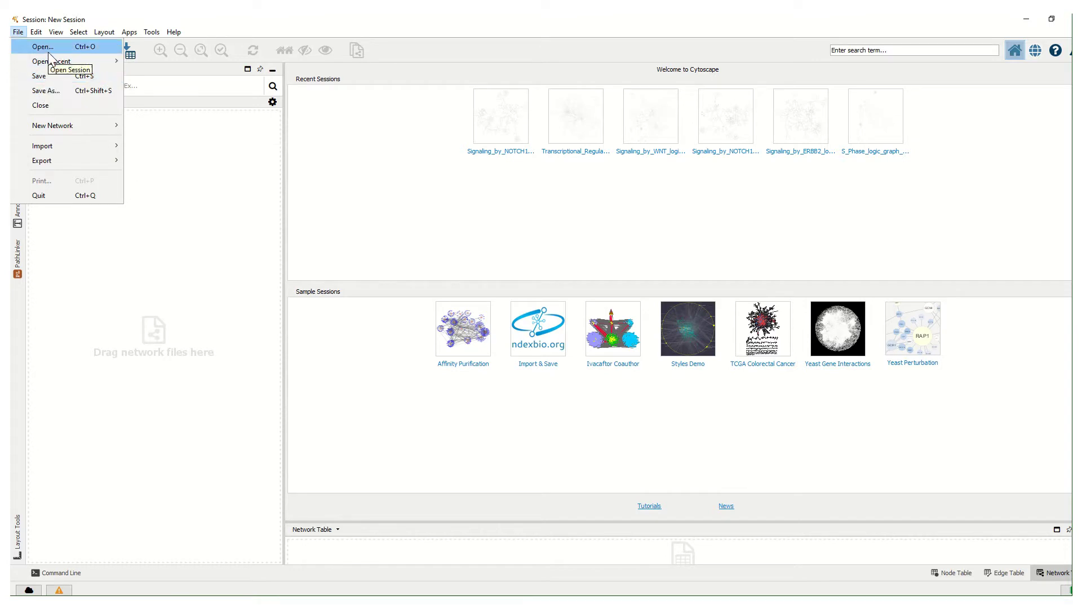
mouse_move(54, 66)
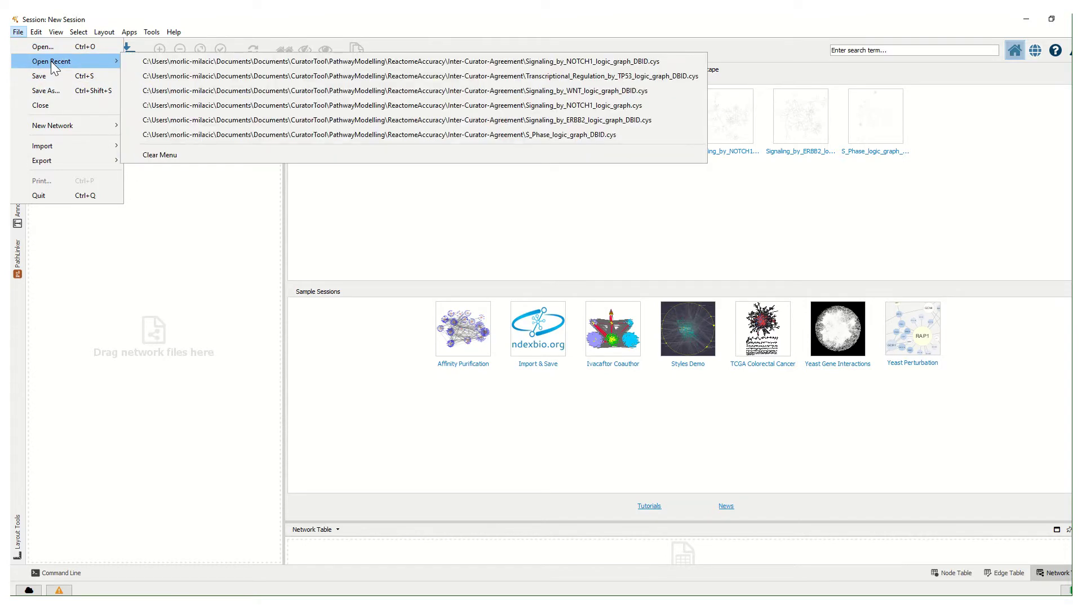
left_click(260, 62)
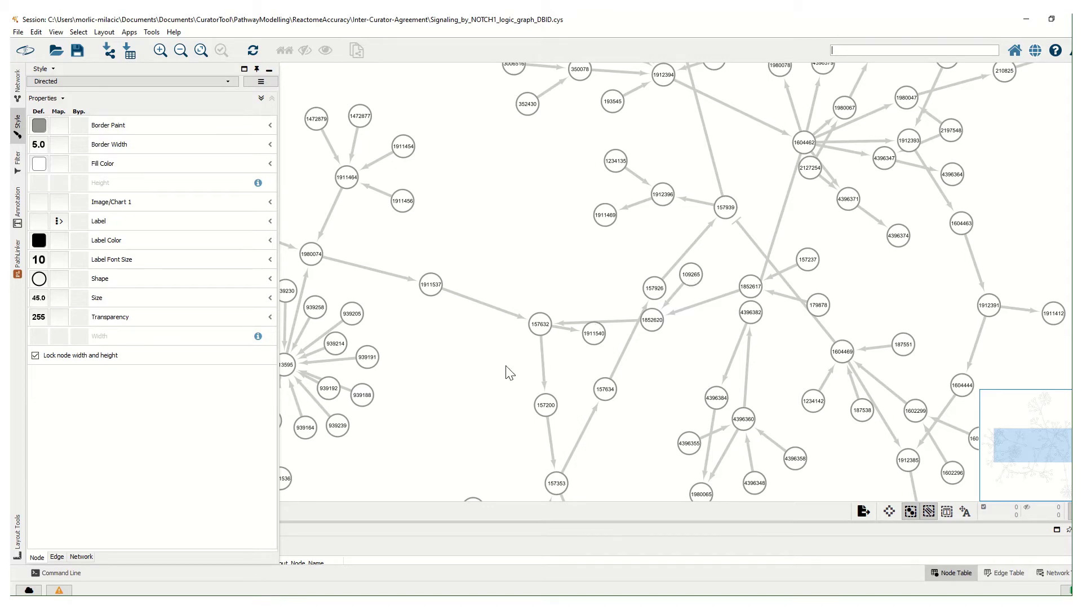
Zoom in to read the AND/OR edge labels and enlarge the Node Table to show input and output names
scroll(511, 372, "up", 3)
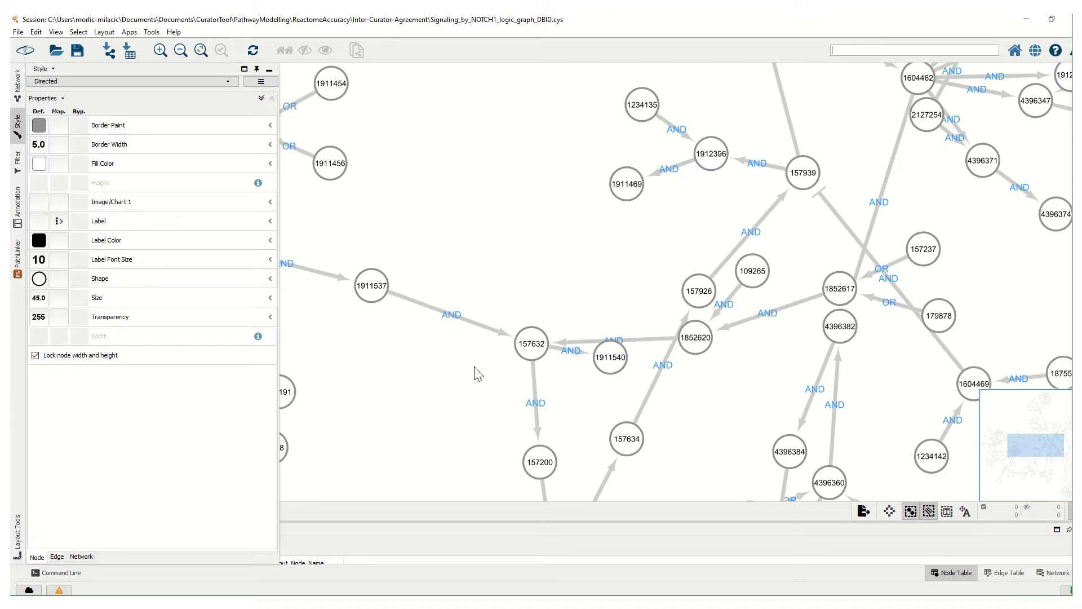
left_click_drag(565, 333, 557, 156)
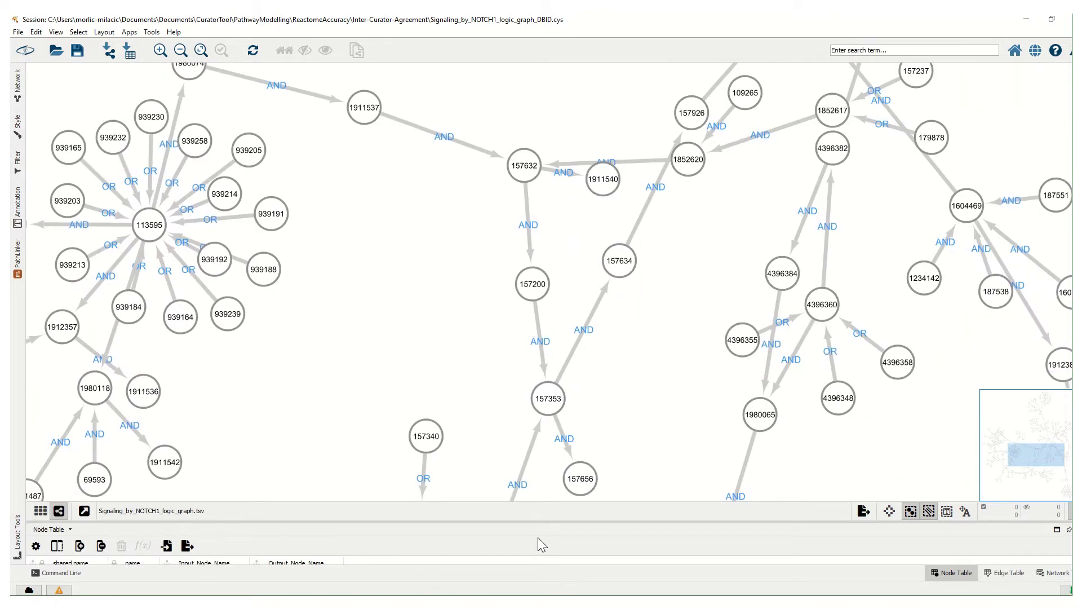
left_click_drag(527, 521, 550, 361)
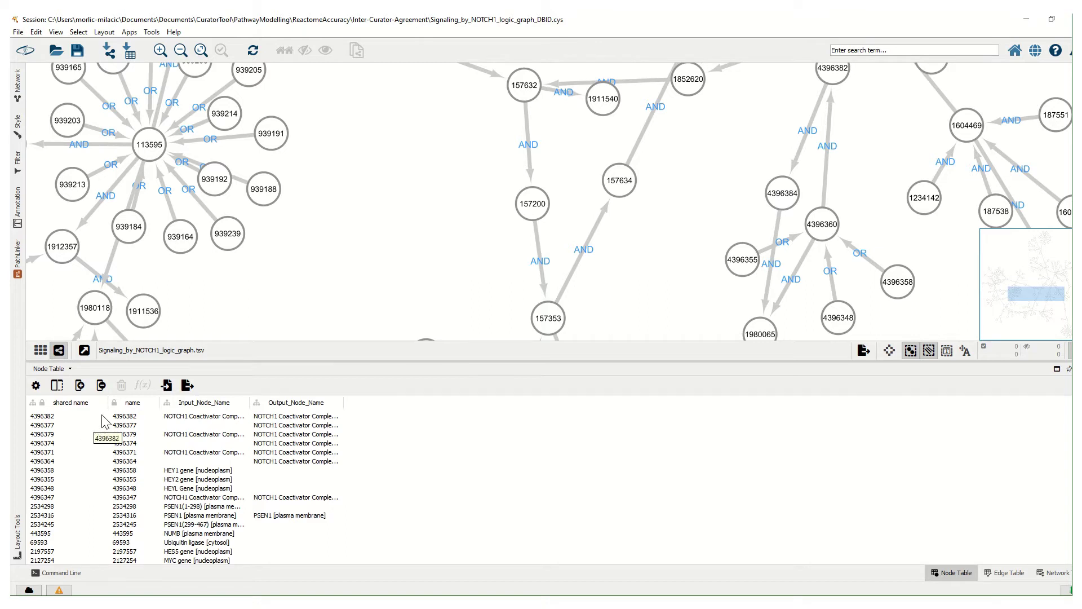
left_click(131, 418)
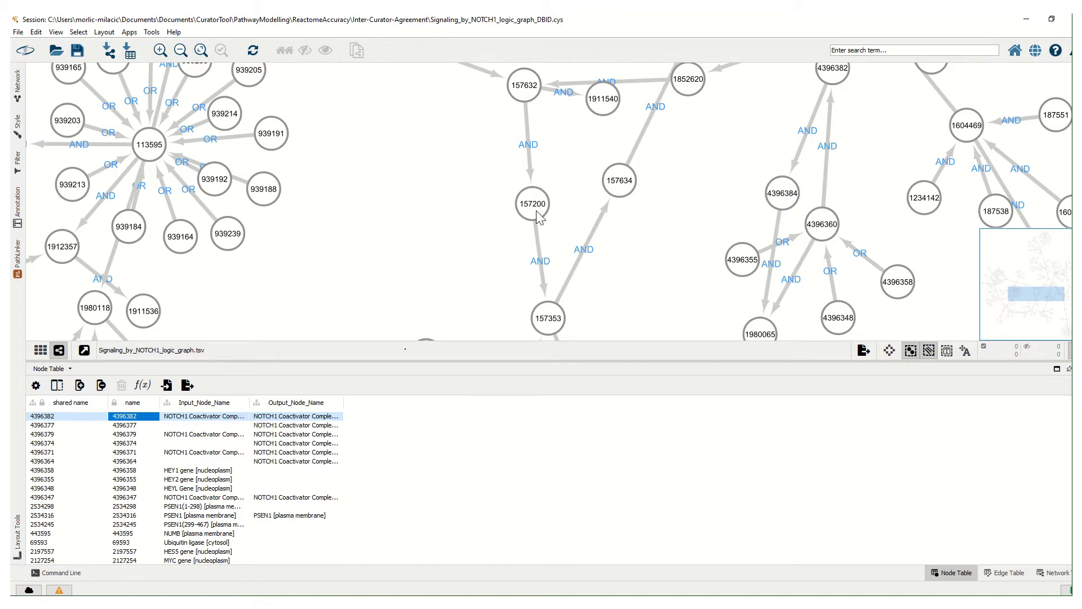
left_click(536, 209)
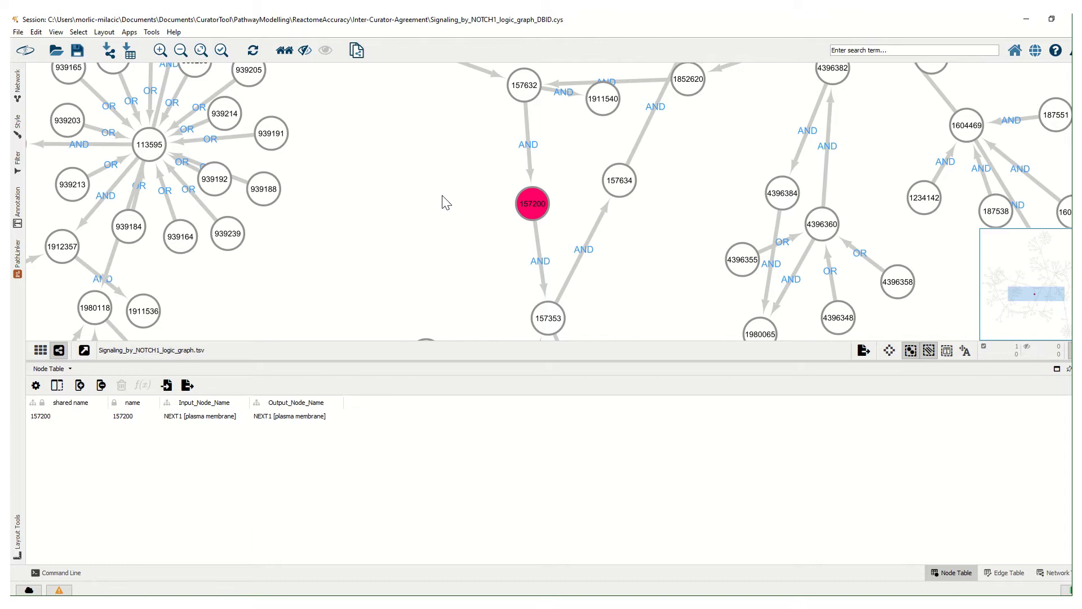
left_click(432, 166)
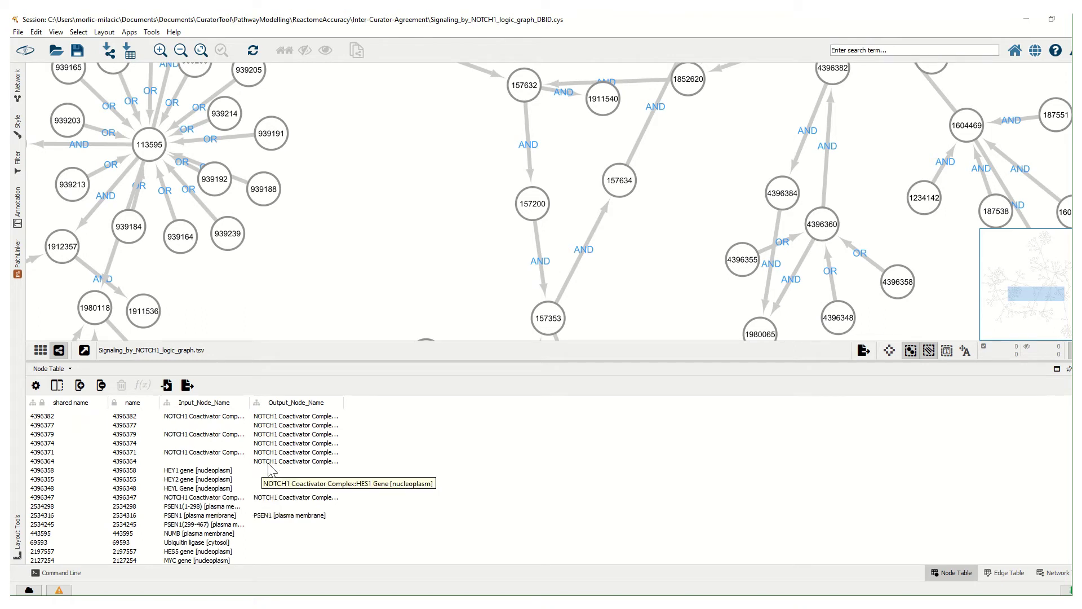
left_click(132, 464)
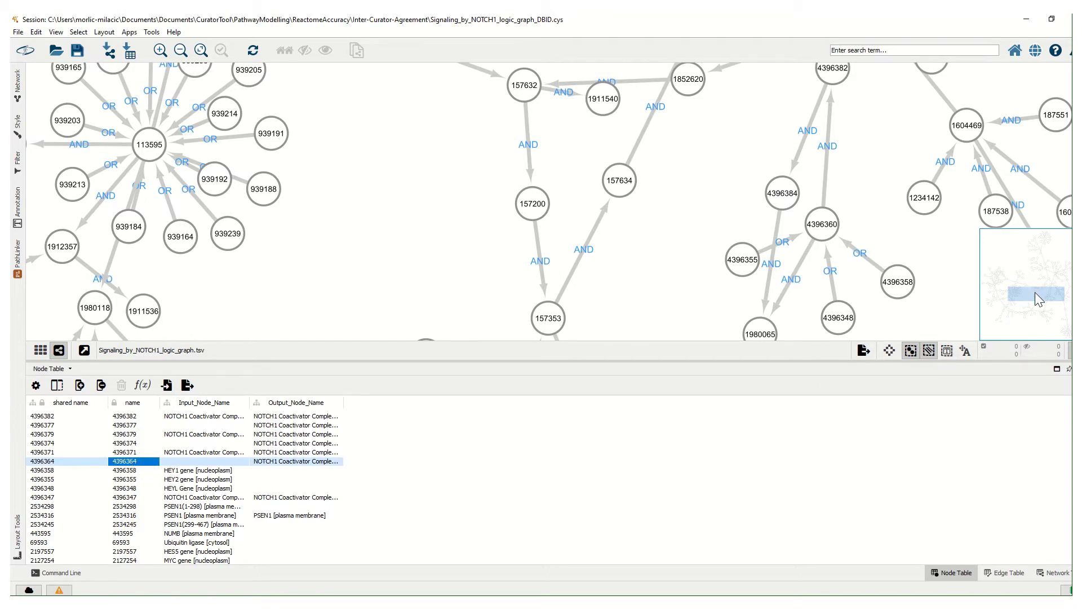
left_click_drag(1034, 294, 998, 323)
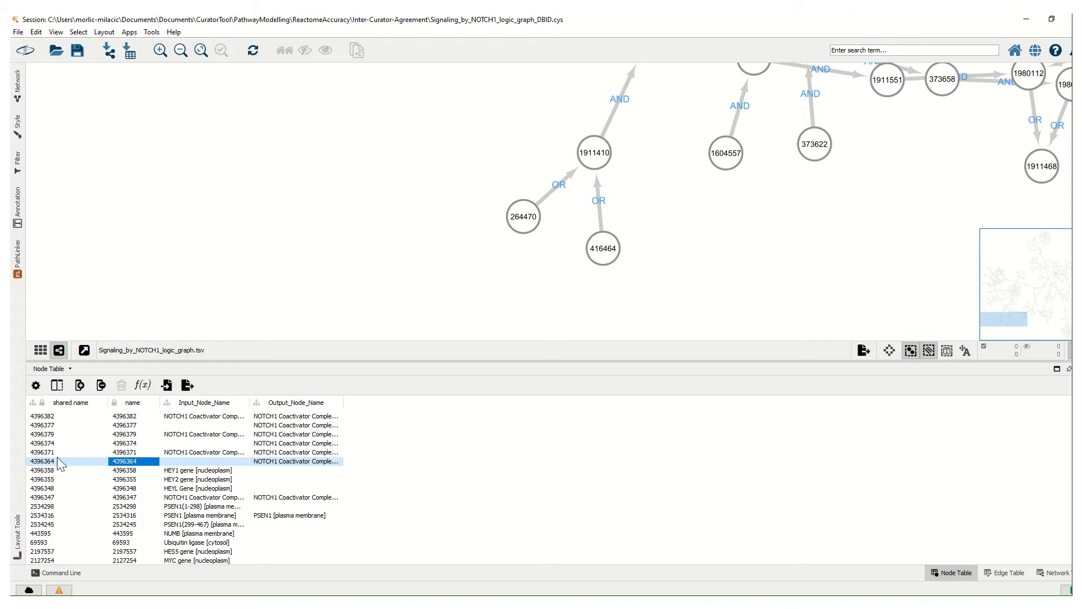
left_click(290, 463)
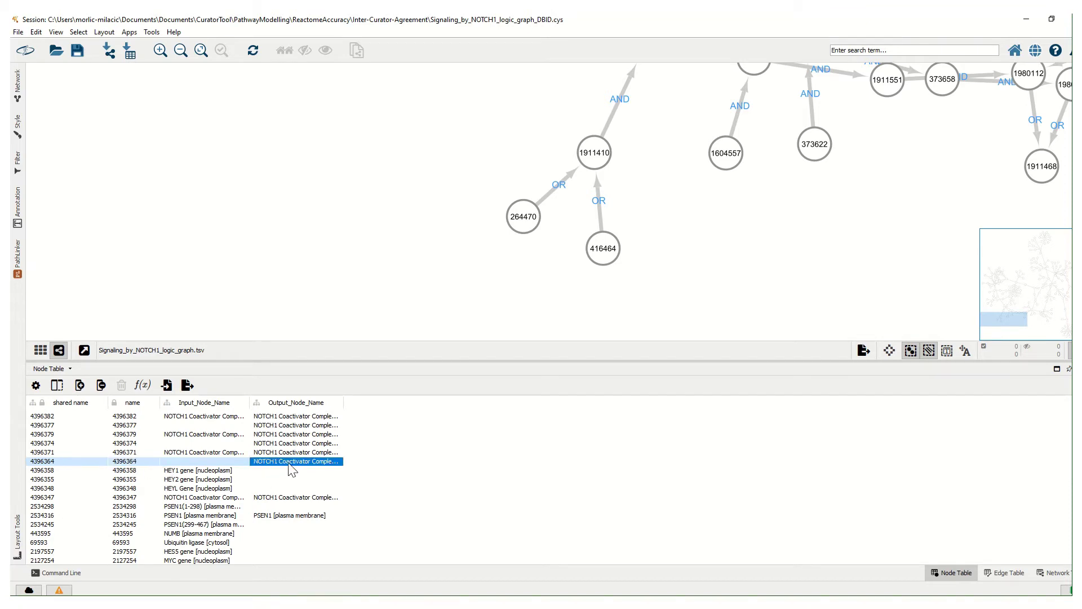
left_click(128, 461)
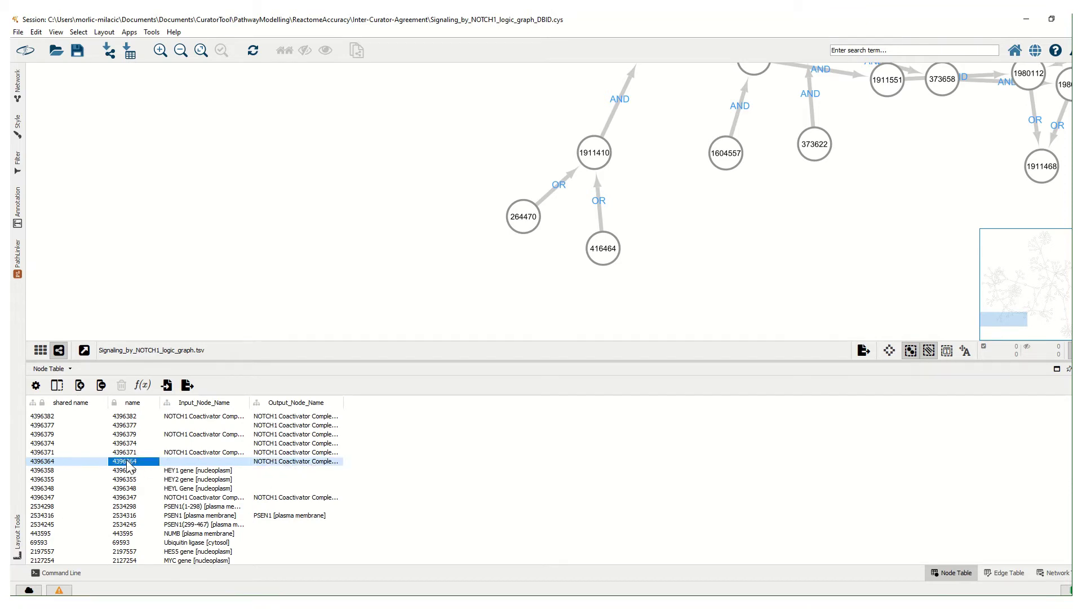
Search for node 4396364, bring it into view, and drag it farther right of node 4396347
left_click(901, 51)
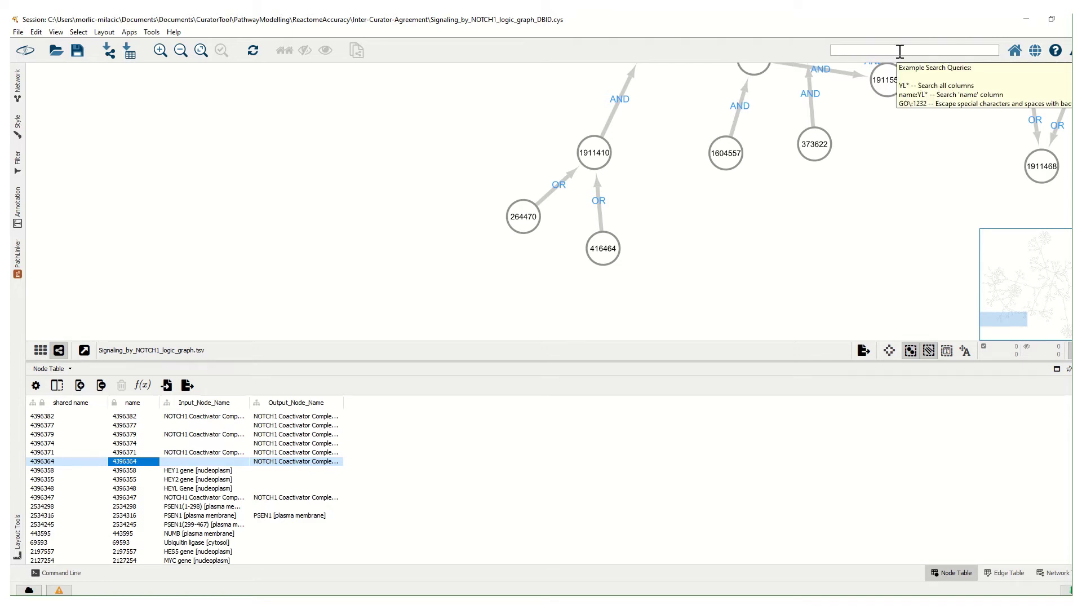
type("4396364")
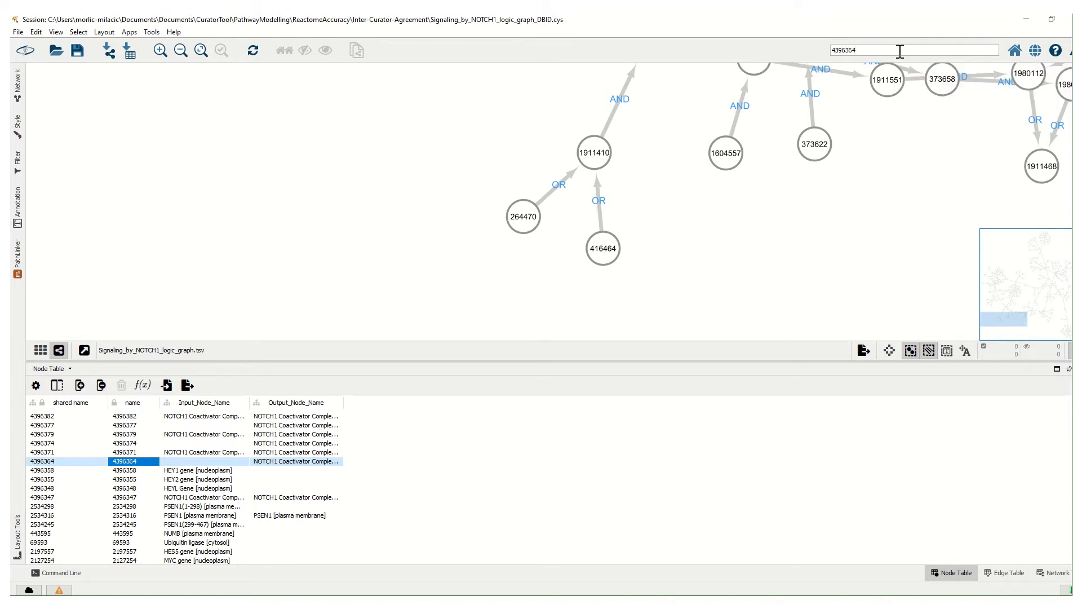
key("Return")
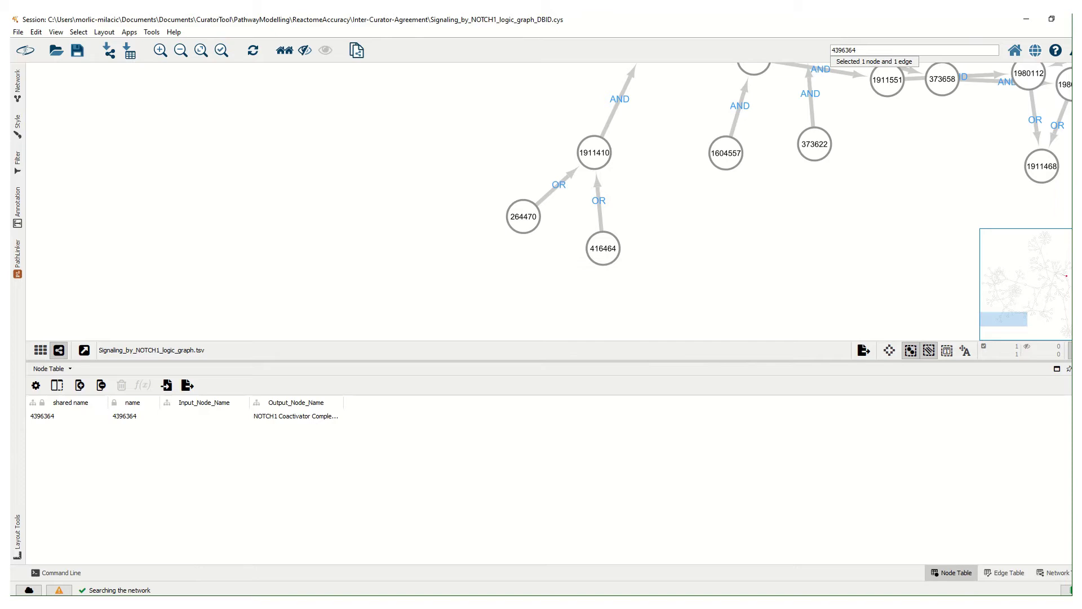
left_click_drag(1009, 319, 1062, 281)
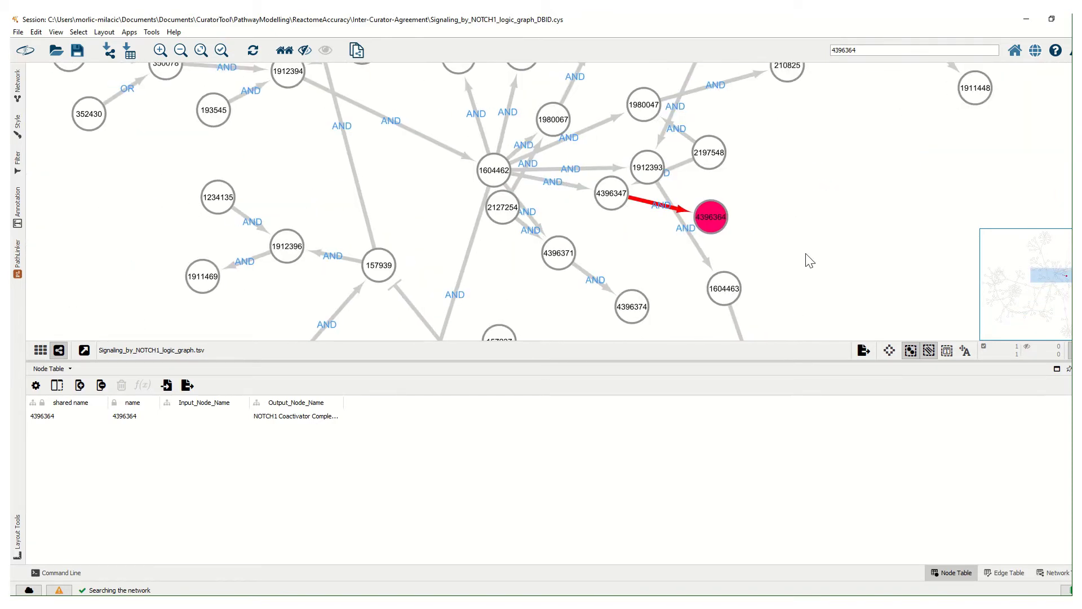
left_click_drag(716, 220, 803, 222)
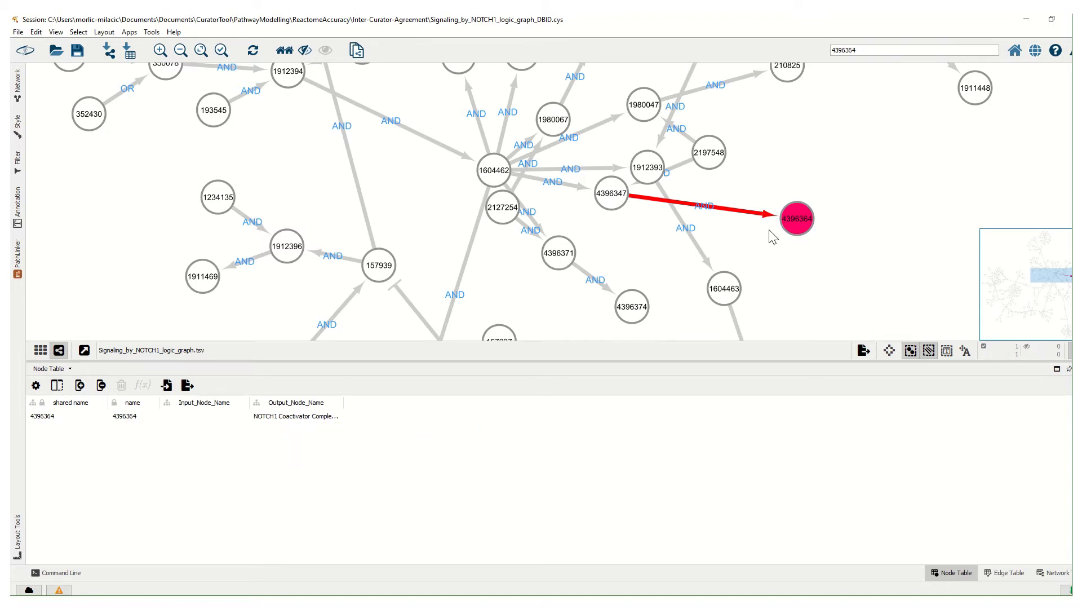
Search for node 4396358, the HEY1 gene input, and pan it into view beside node 4396360
left_click(633, 230)
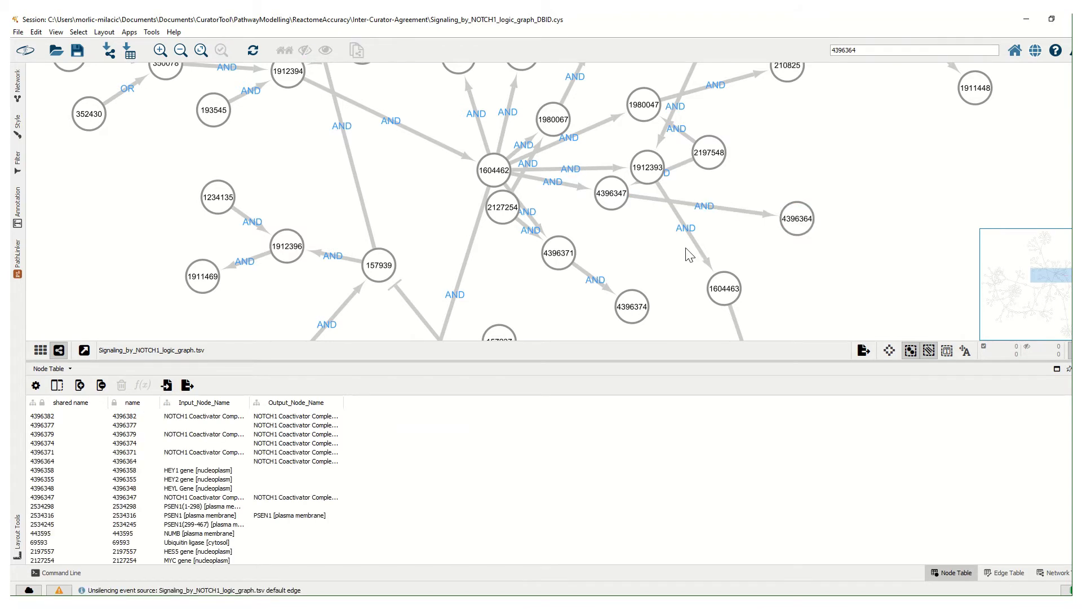
left_click(220, 471)
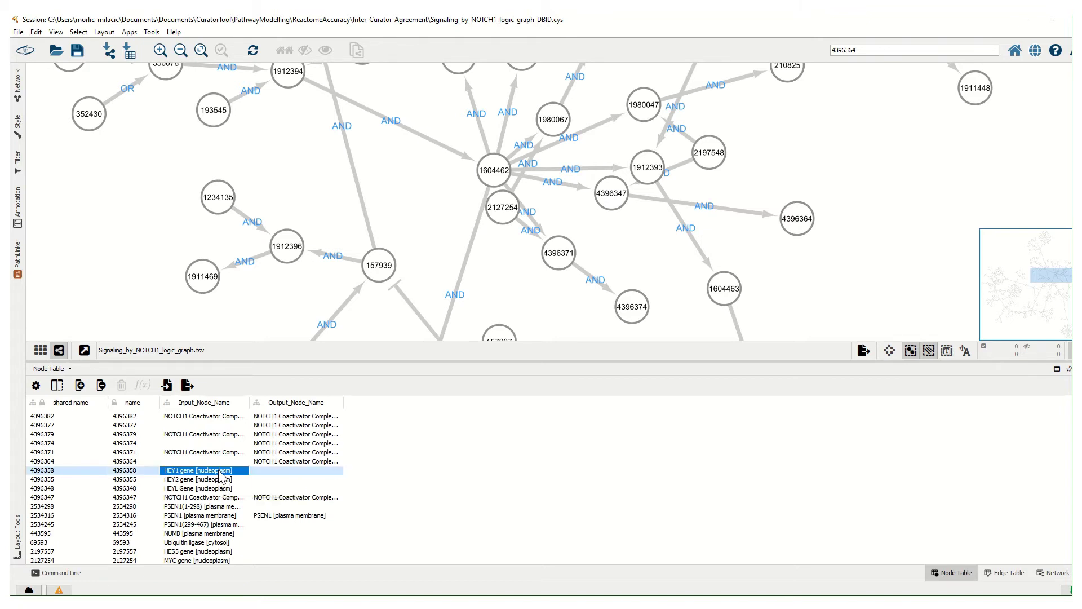
left_click(122, 473)
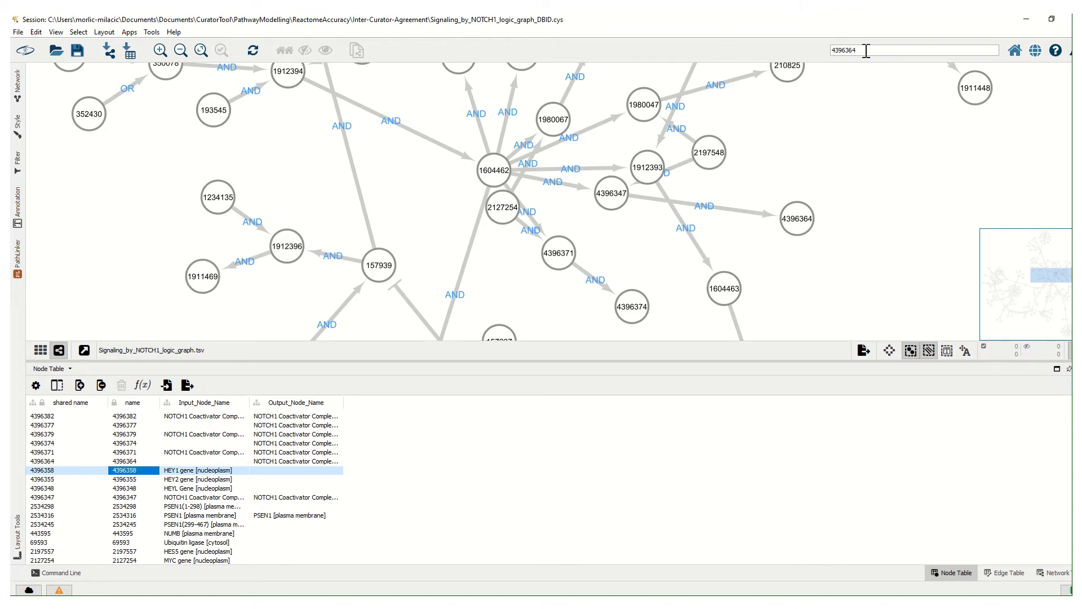
left_click_drag(867, 50, 843, 50)
left_click_drag(896, 50, 851, 50)
key("Return")
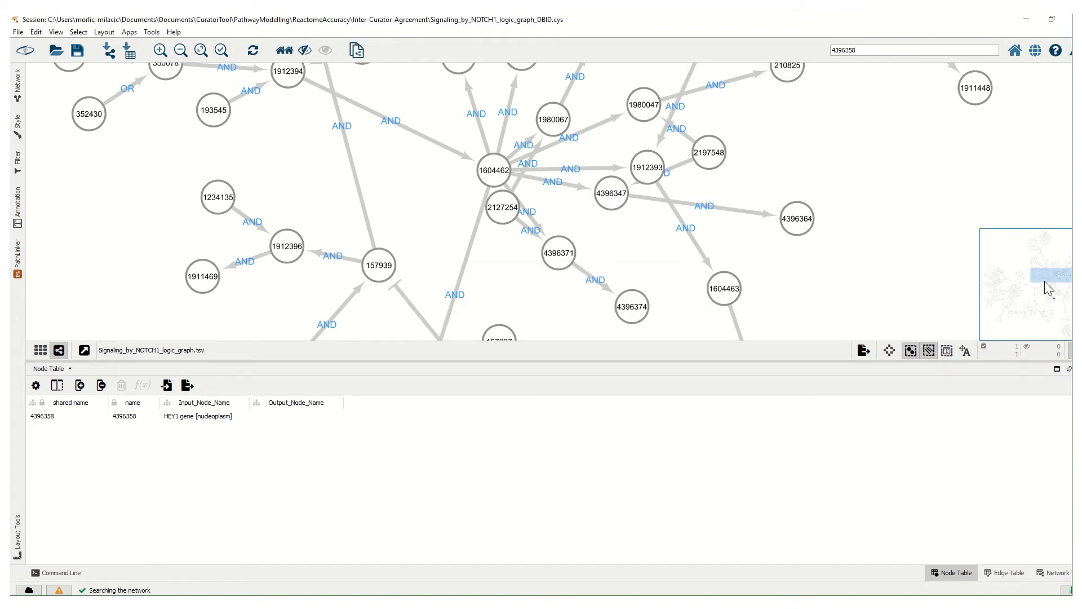
left_click_drag(1045, 282, 1046, 297)
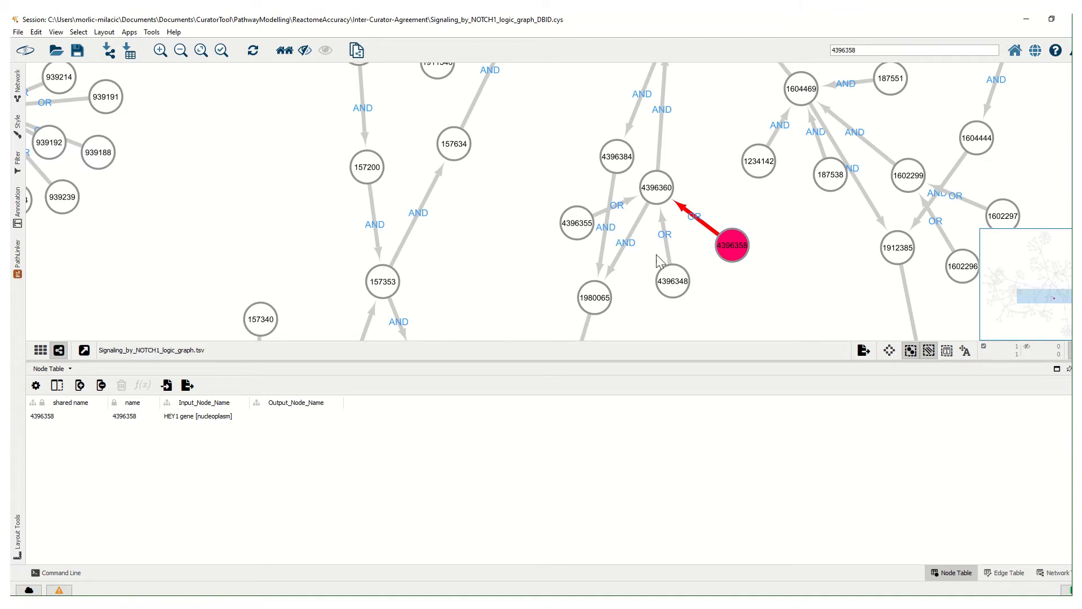
In the node Style panel, expand the Label property and open its Column dropdown
left_click(709, 263)
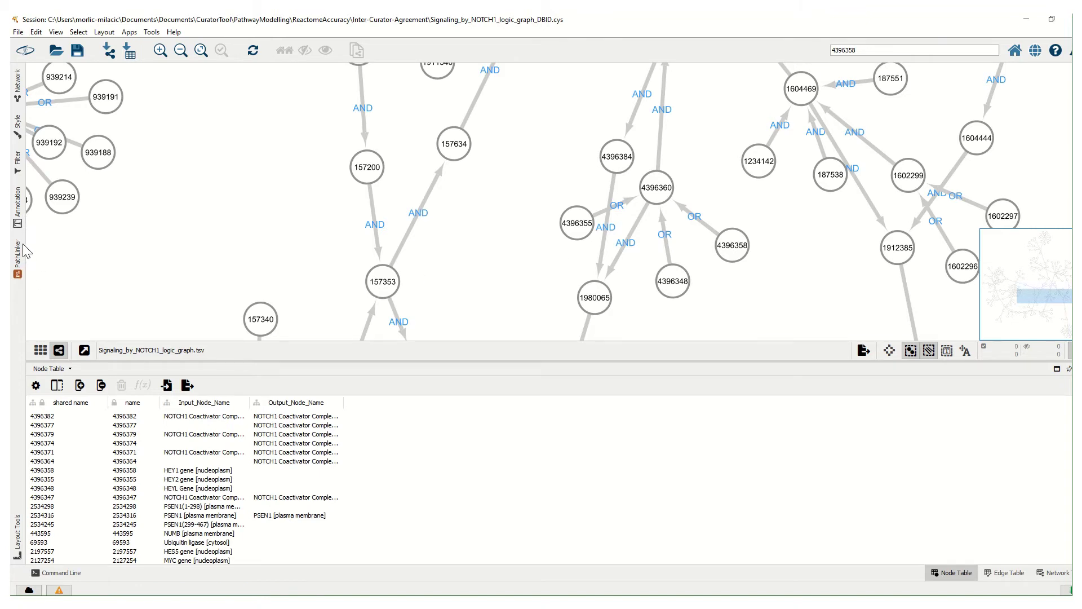
left_click(17, 122)
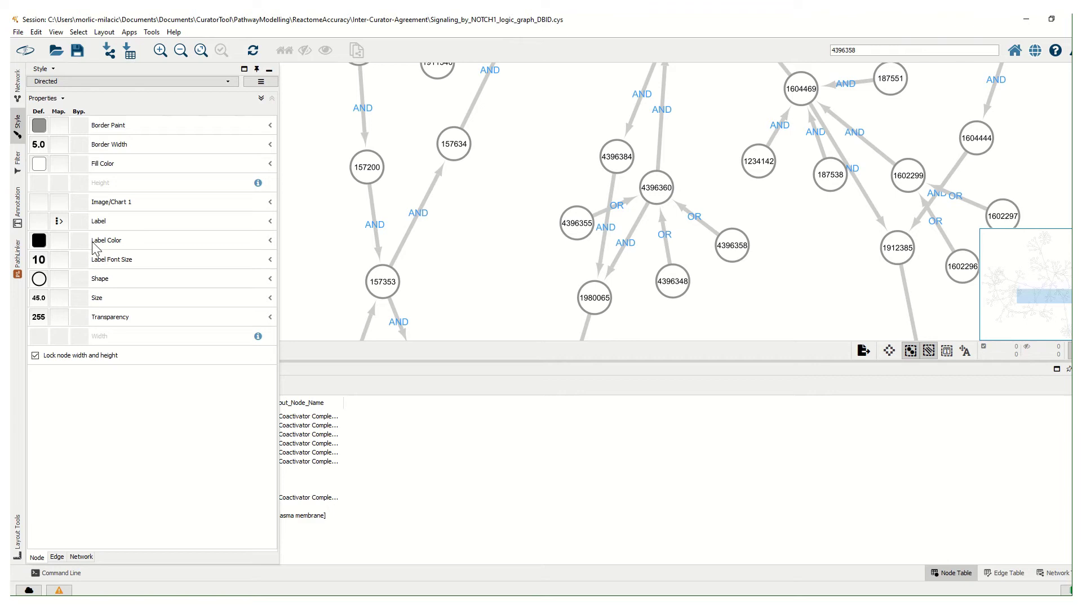
left_click(271, 222)
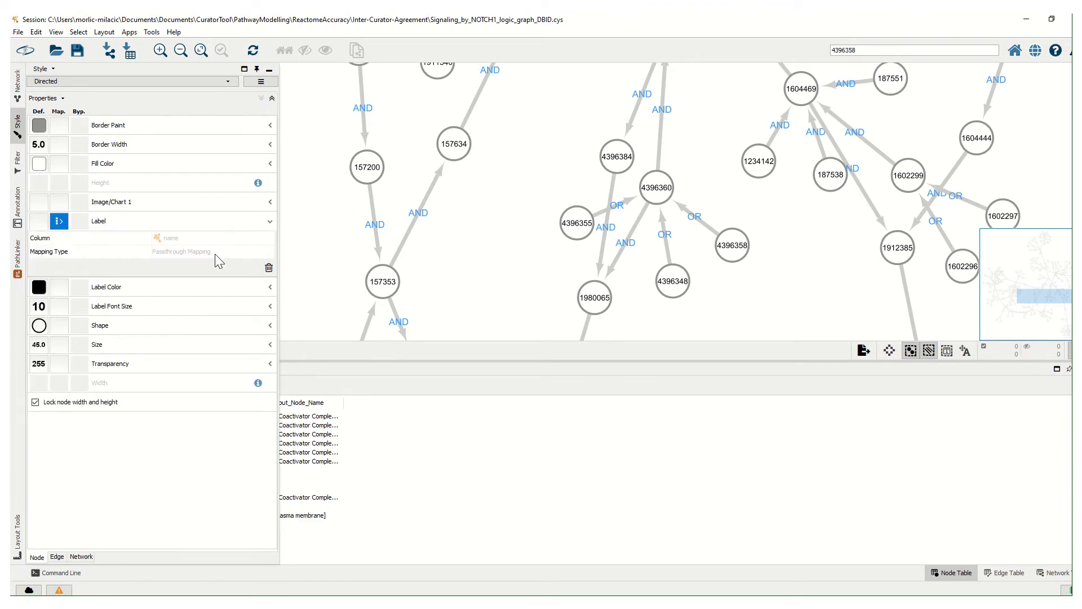
left_click(204, 241)
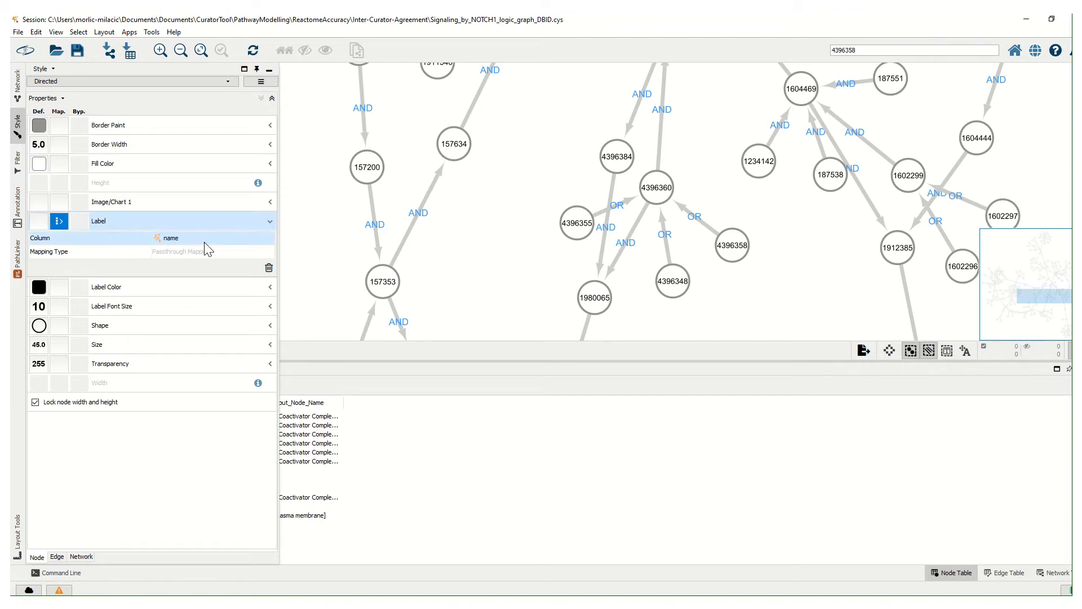
left_click(205, 243)
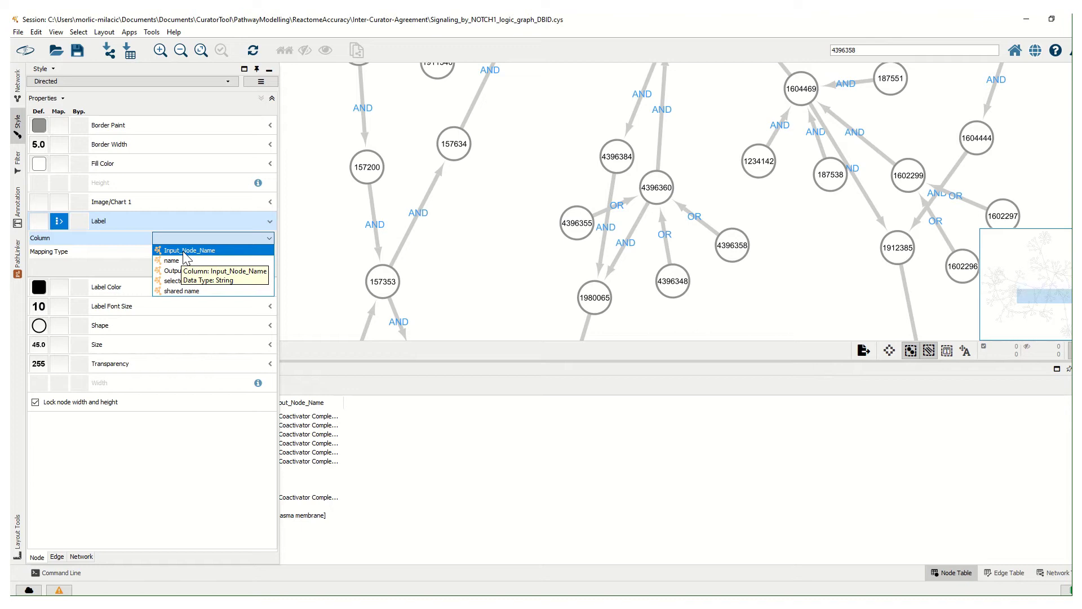
Label nodes by Input_Node_Name and view the renamed network, e.g. NEXT1 [plasma membrane]
left_click(182, 252)
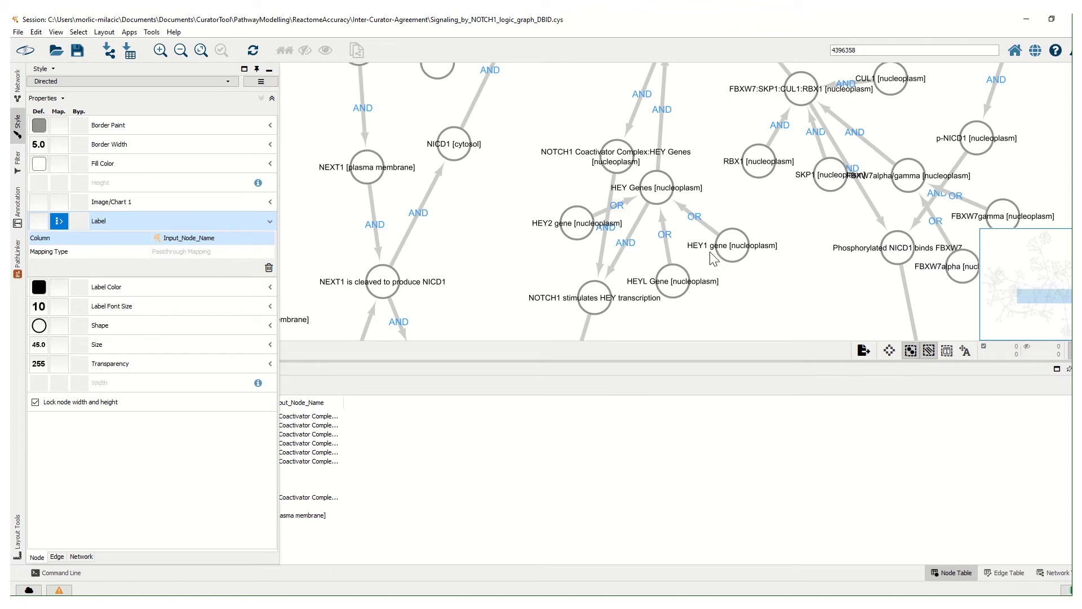
left_click(508, 122)
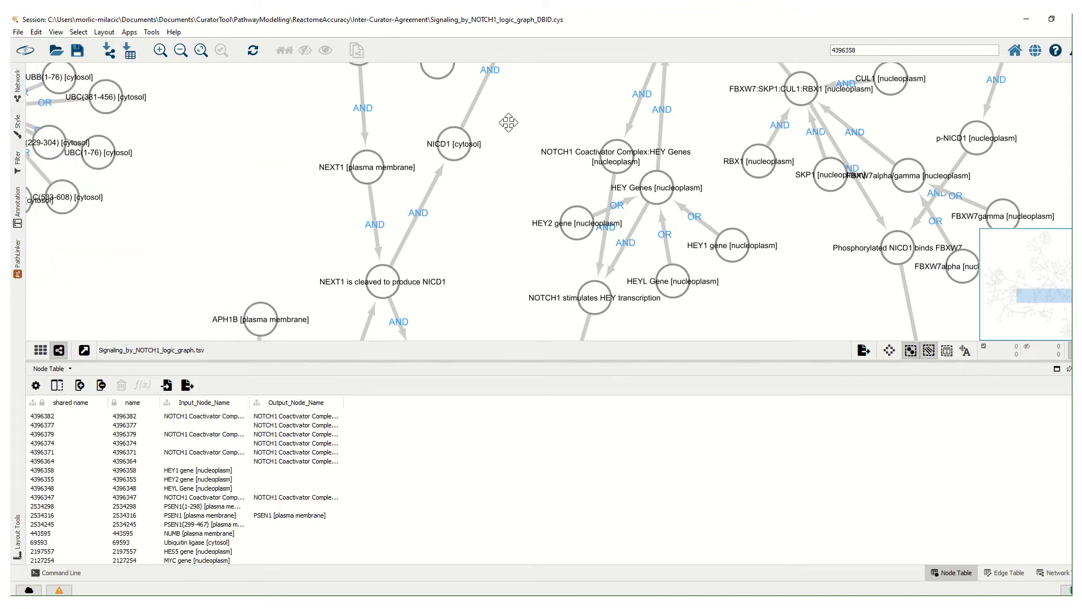
left_click_drag(508, 121, 542, 236)
Select the unlabelled node 1911540 and nudge it slightly down
left_click(473, 190)
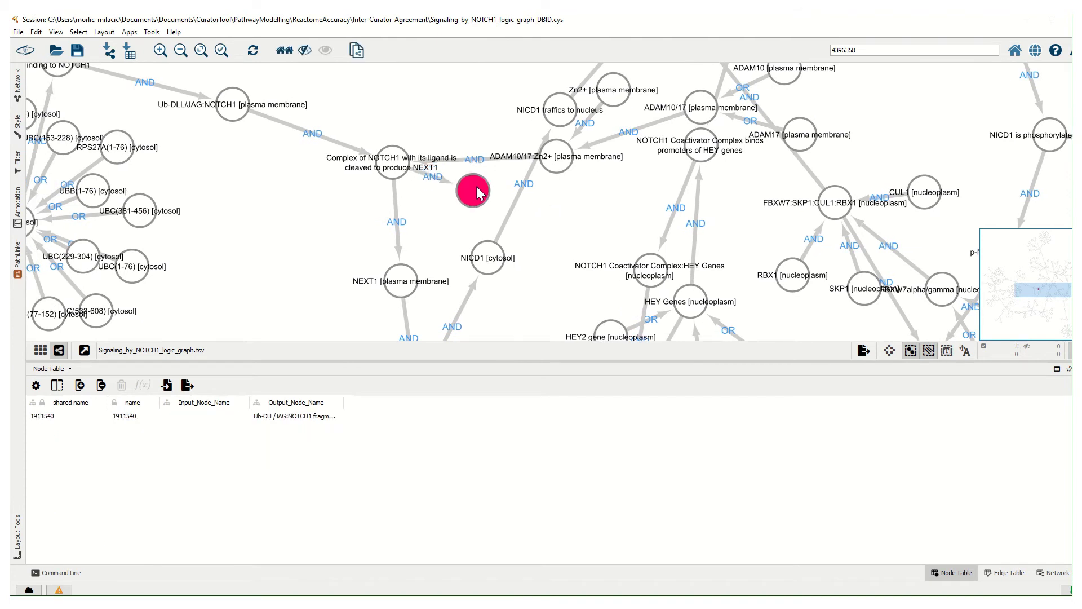
left_click_drag(478, 193, 474, 209)
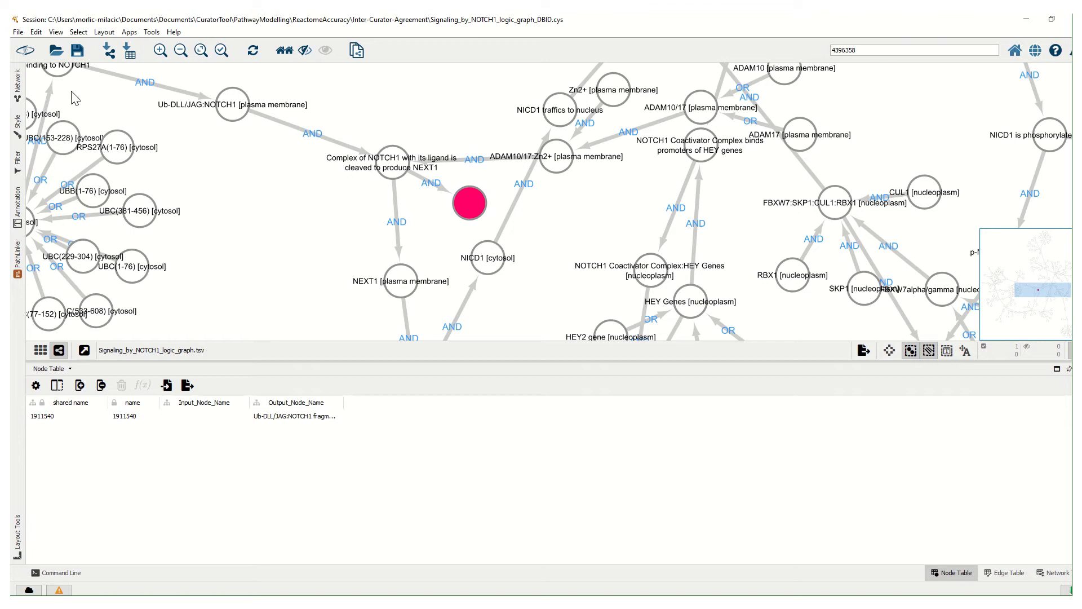
left_click(311, 241)
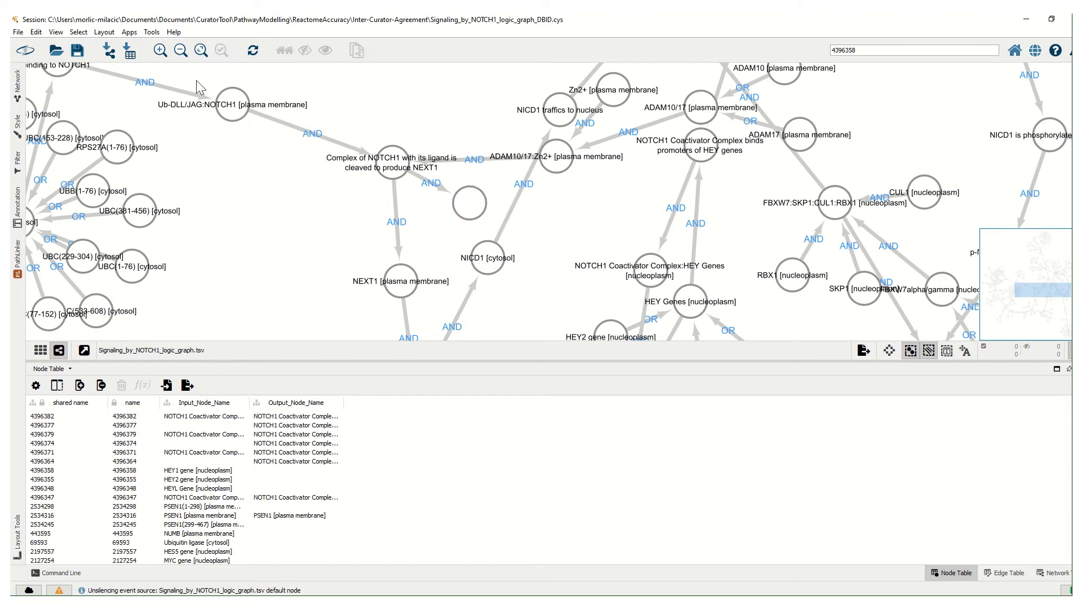
left_click(468, 207)
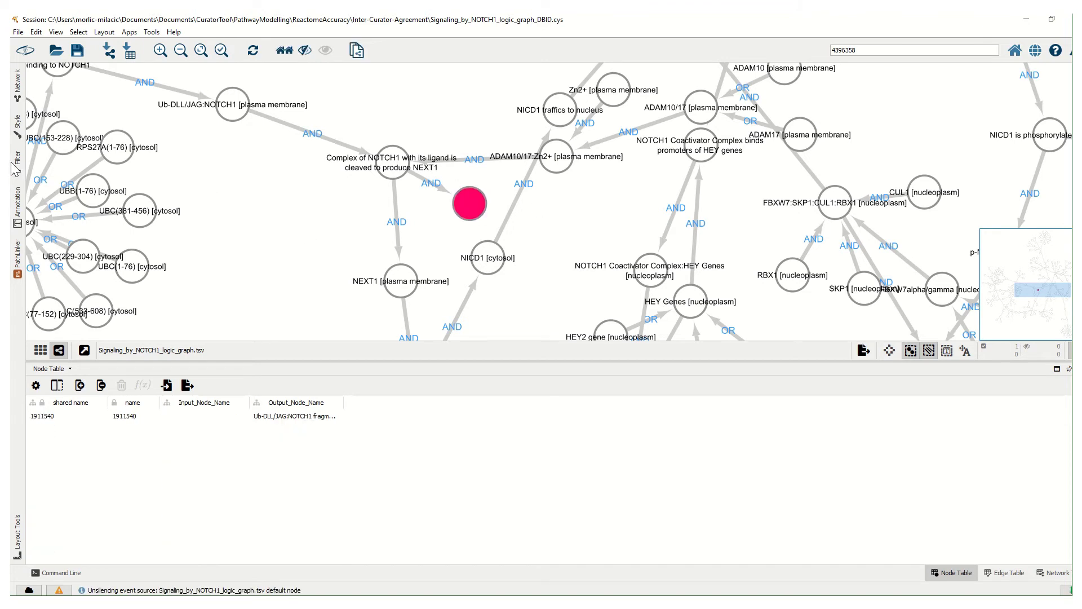
left_click(17, 131)
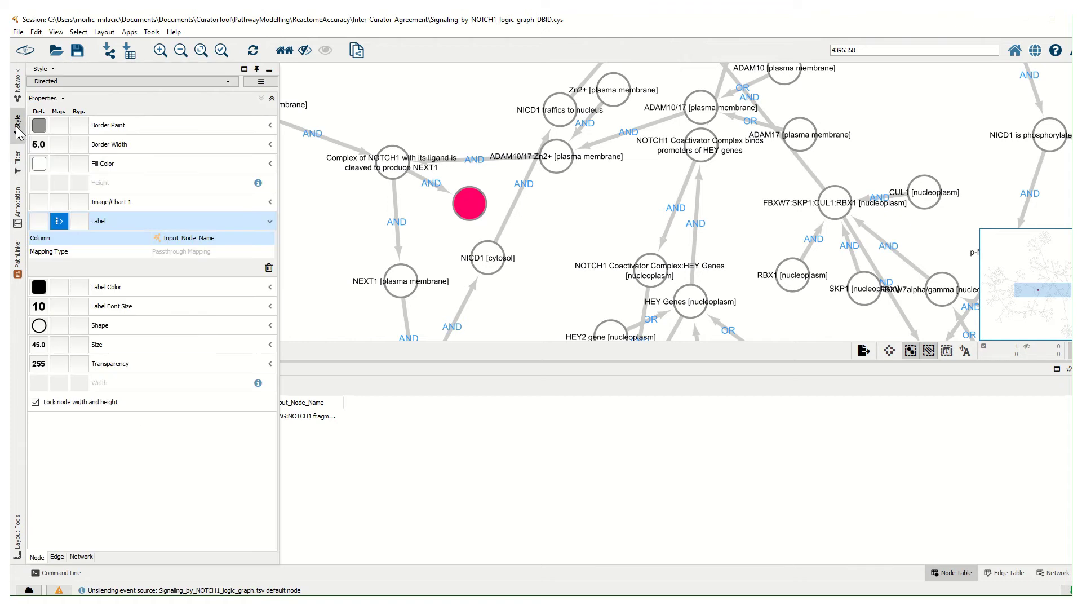
Switch node labels to Output_Node_Name and nudge node 109265 slightly up and right
left_click(207, 239)
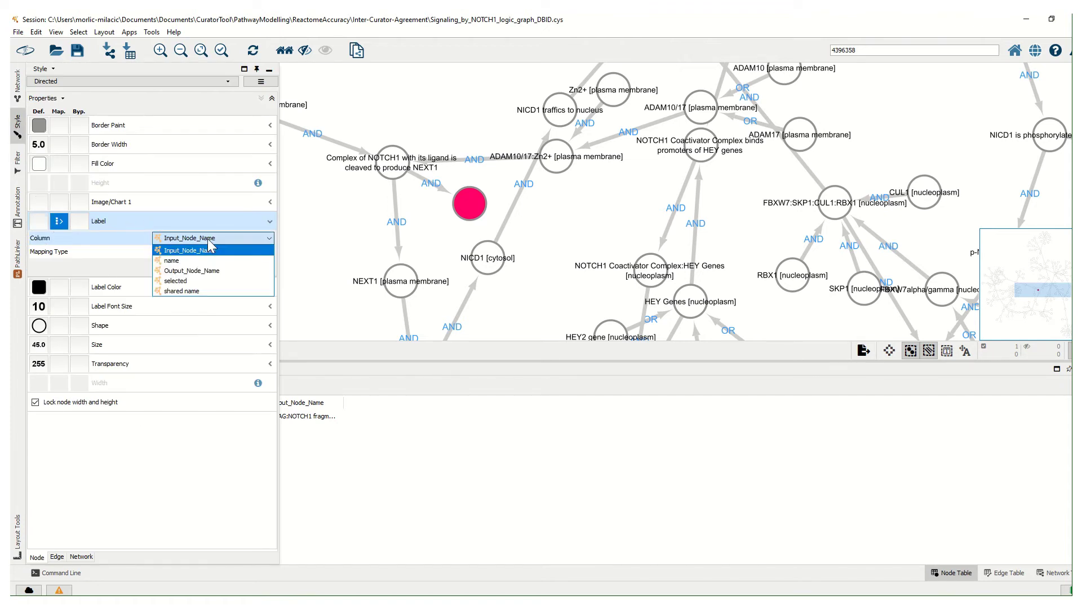
left_click(198, 272)
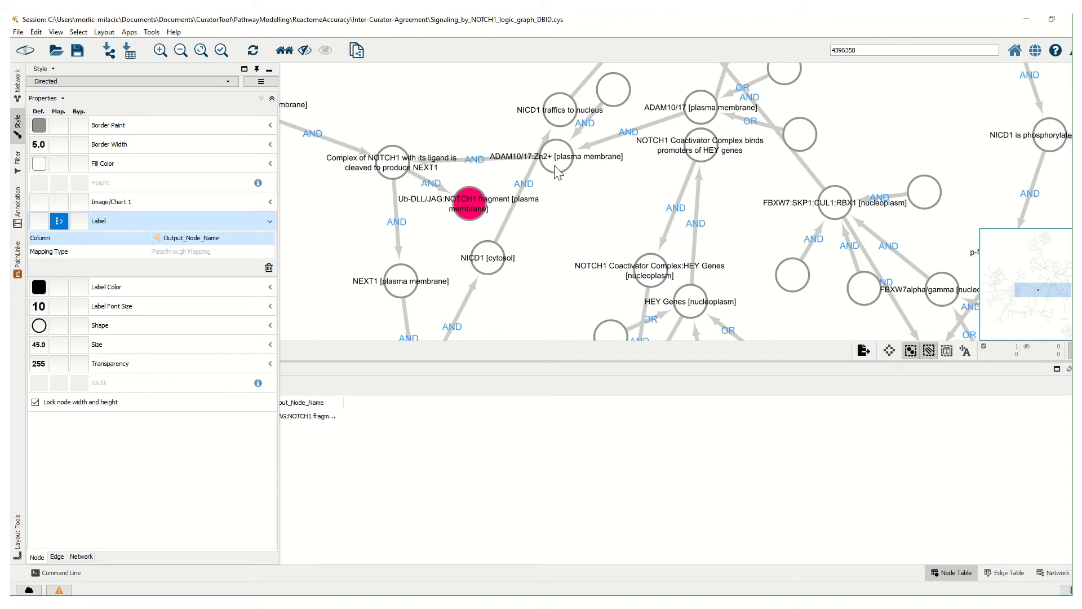
left_click_drag(613, 97, 633, 85)
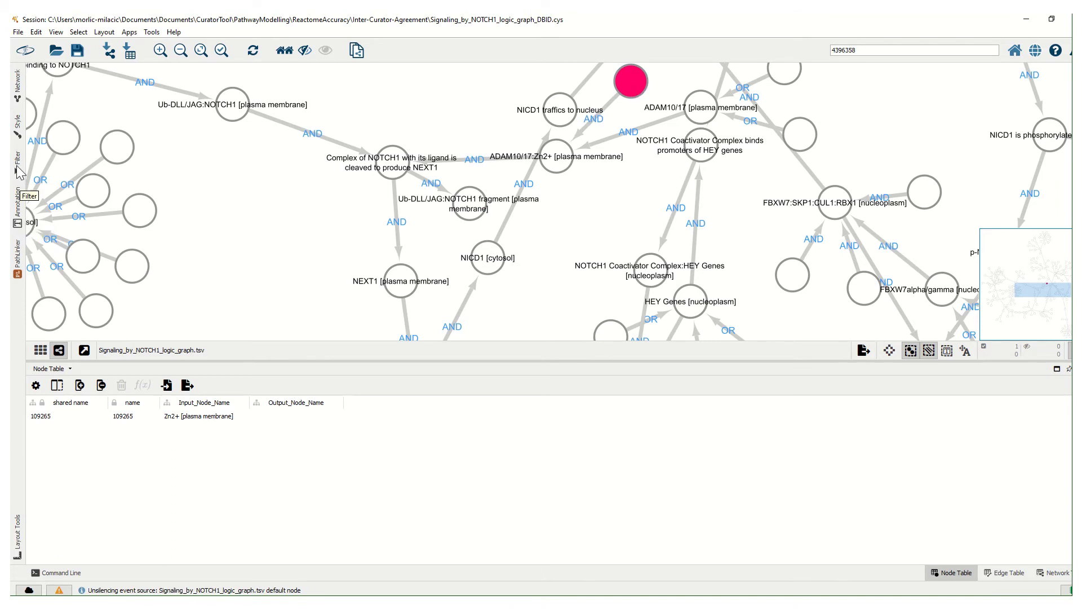
Set the Label Column back to name so nodes show IDs like 157632 and 1852620
left_click(20, 130)
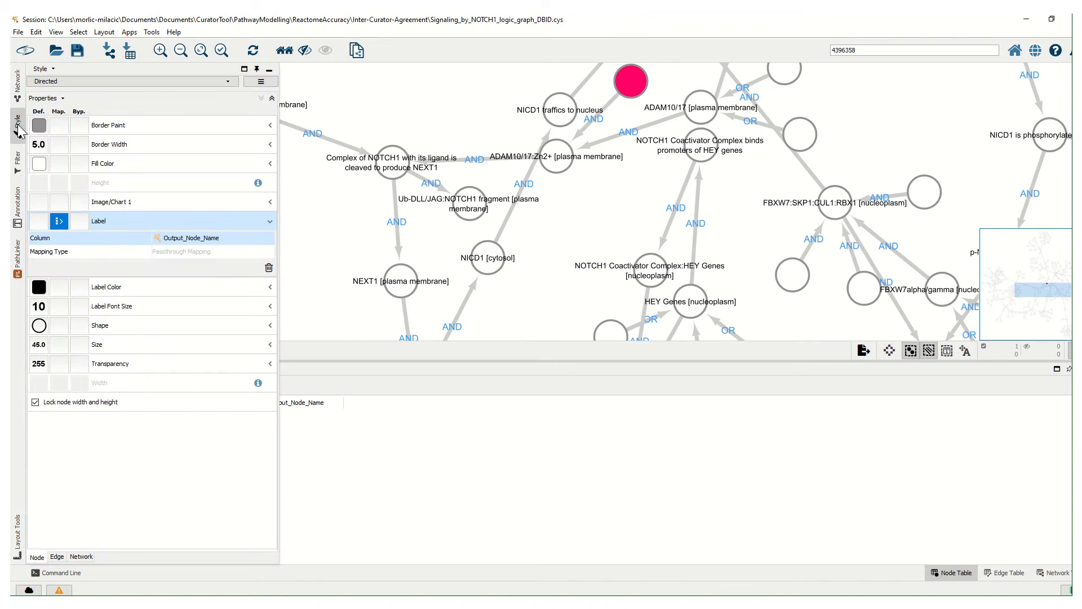
left_click(242, 241)
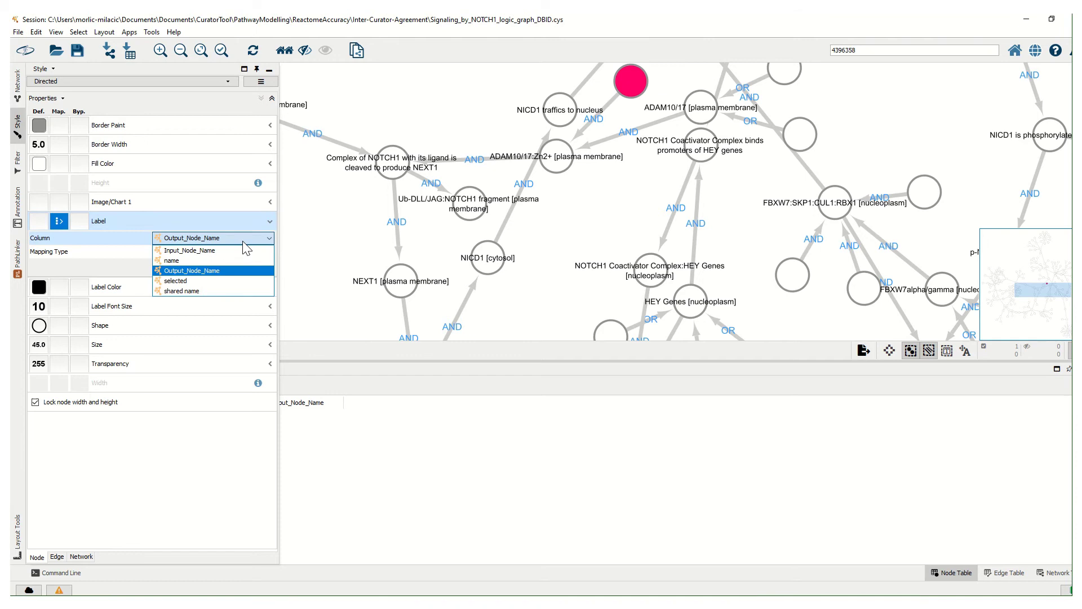
left_click(209, 261)
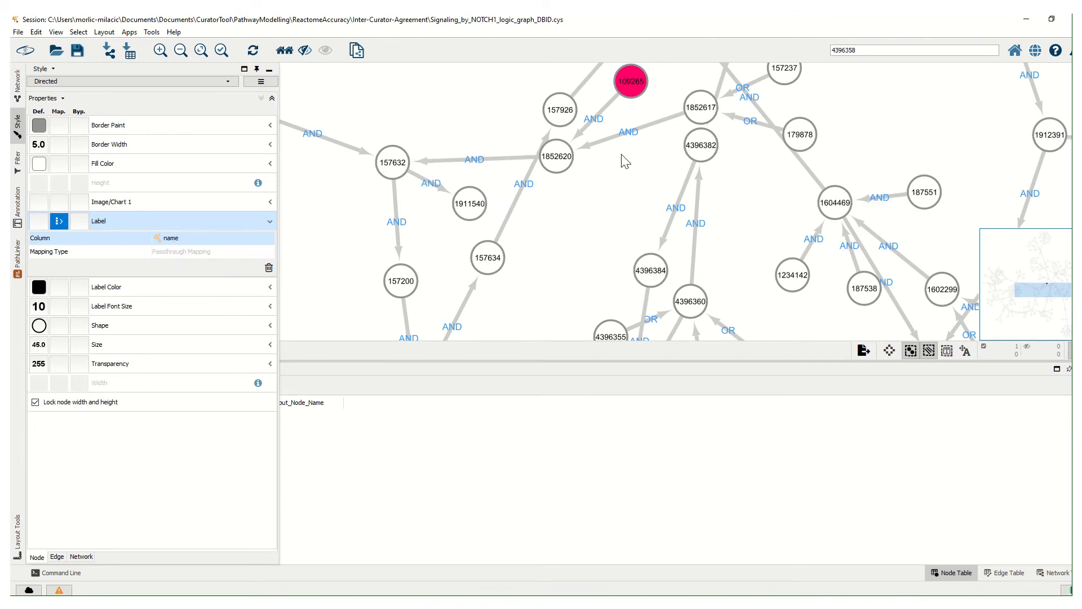
Search the network for HES1 and pan to the five found nodes, including 1912359 and 210825
left_click(596, 198)
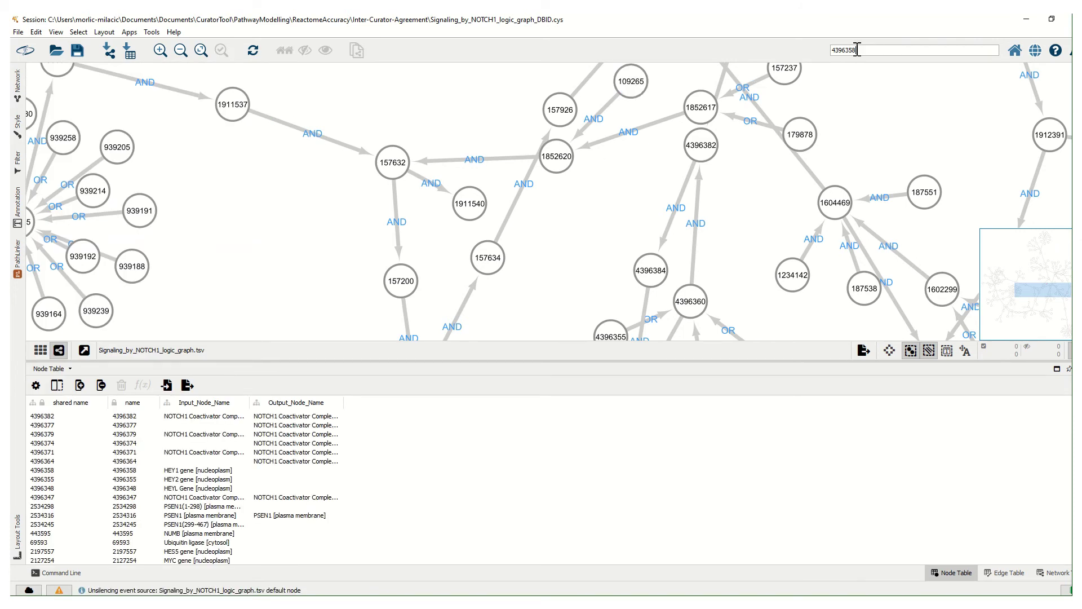
left_click_drag(858, 50, 766, 51)
type("HES1")
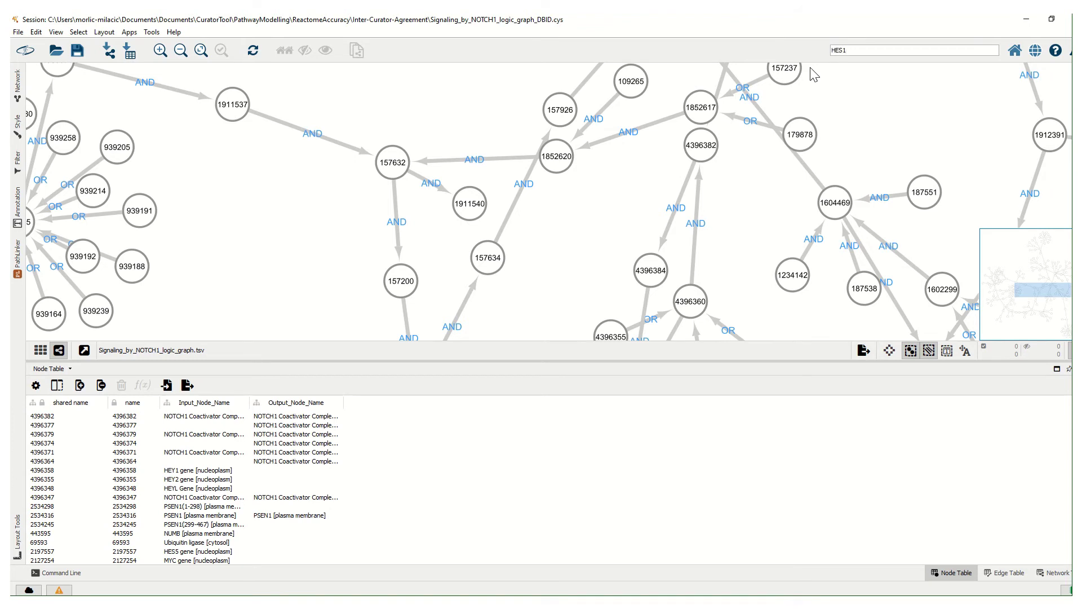
key("Return")
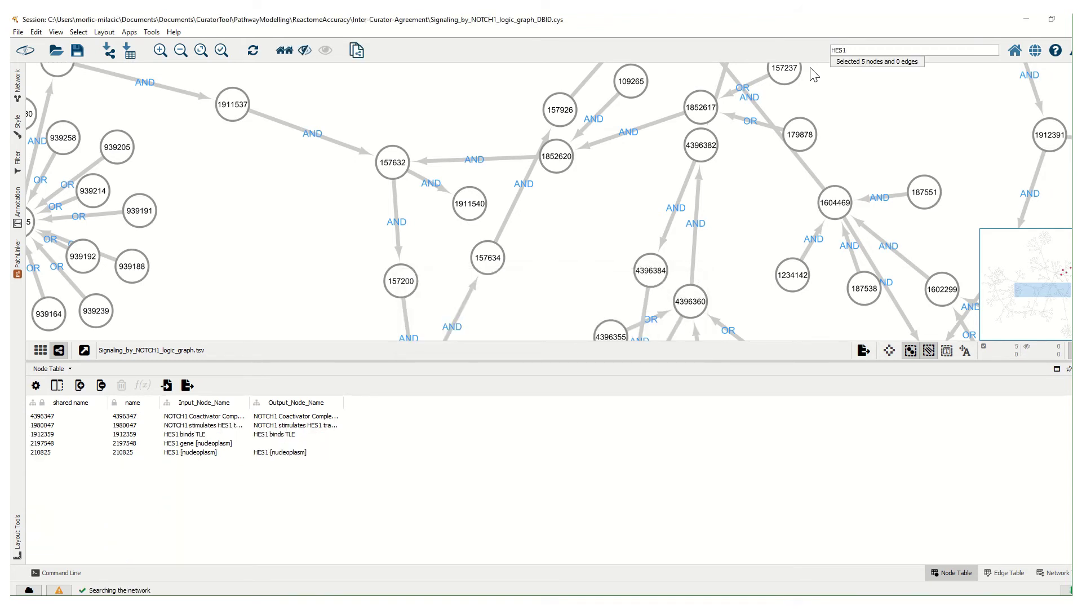
left_click(1054, 297)
left_click_drag(1054, 297, 1063, 279)
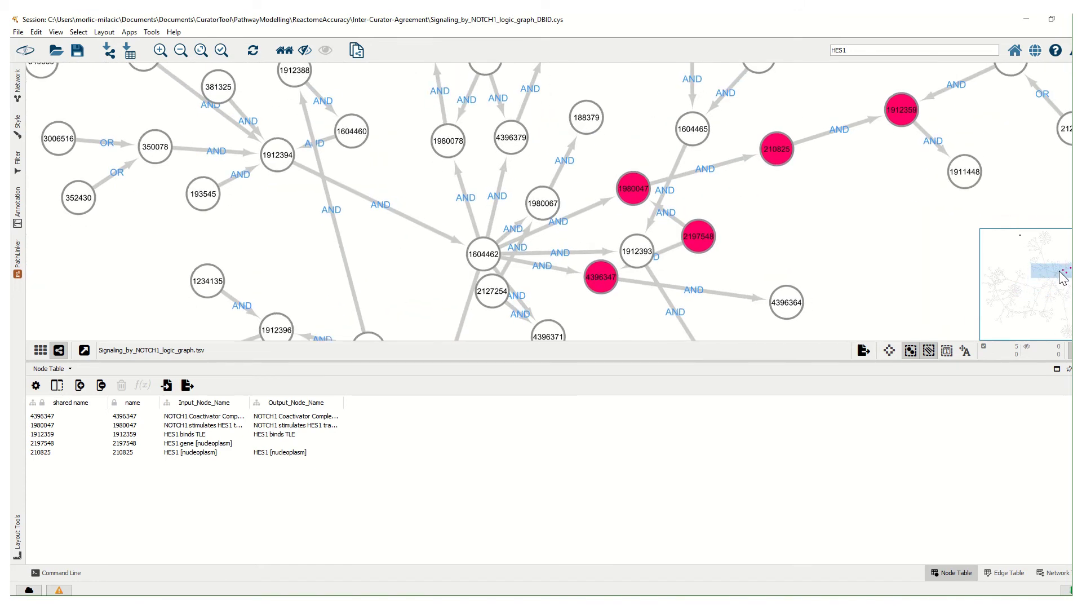
Label the nodes by their Input_Node_Name
left_click(18, 133)
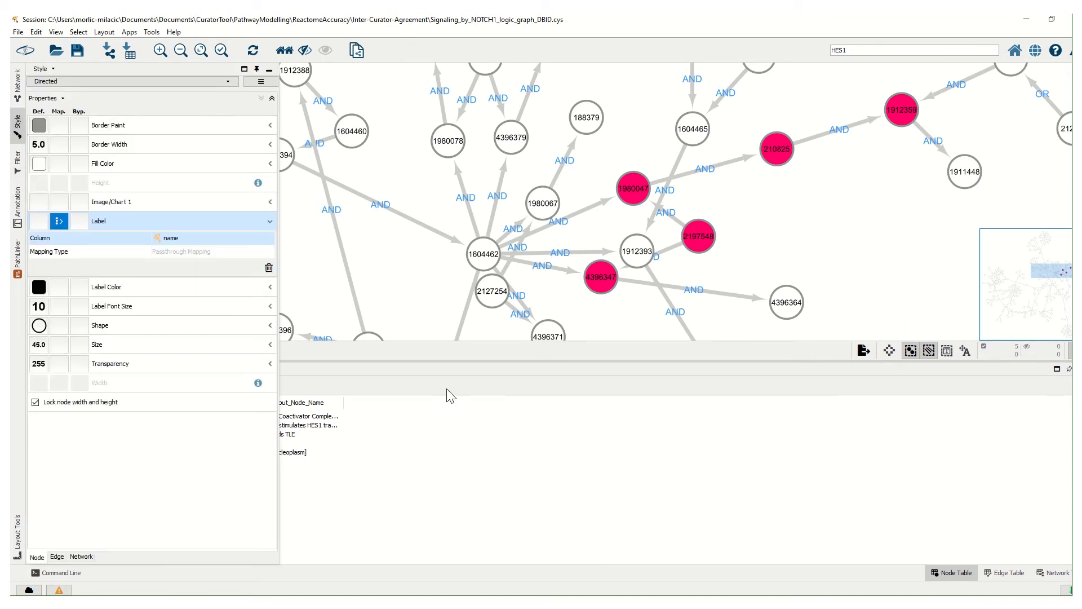
left_click(386, 388)
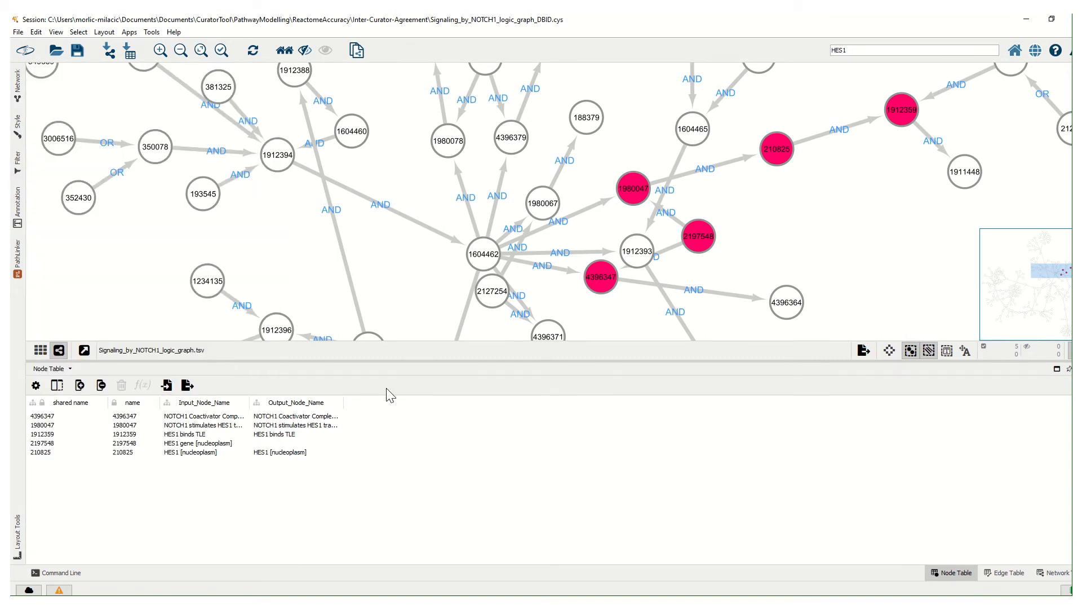
left_click(19, 141)
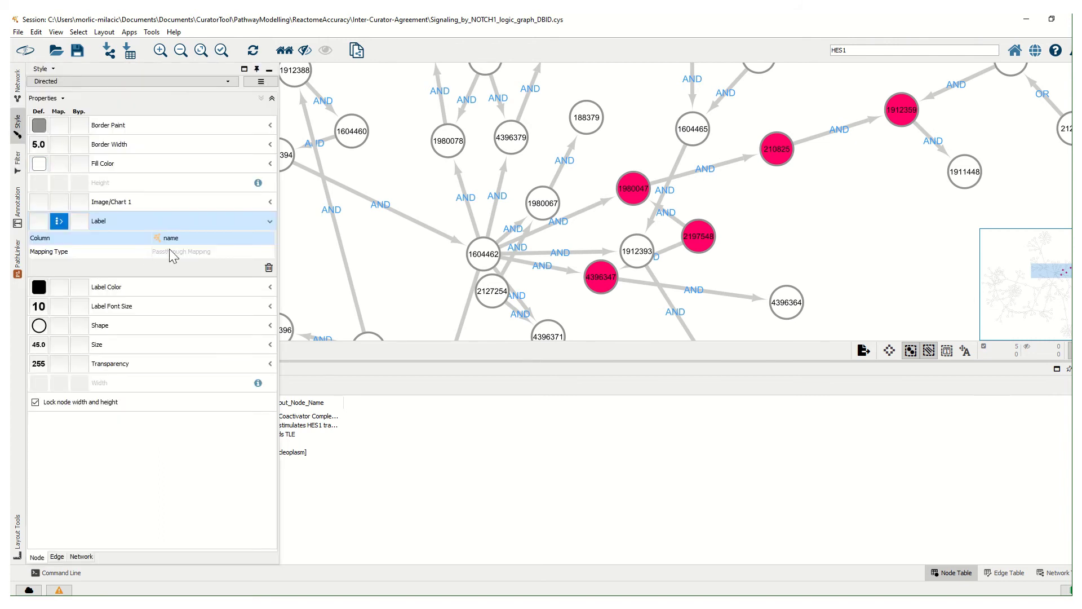
left_click(259, 239)
left_click(222, 254)
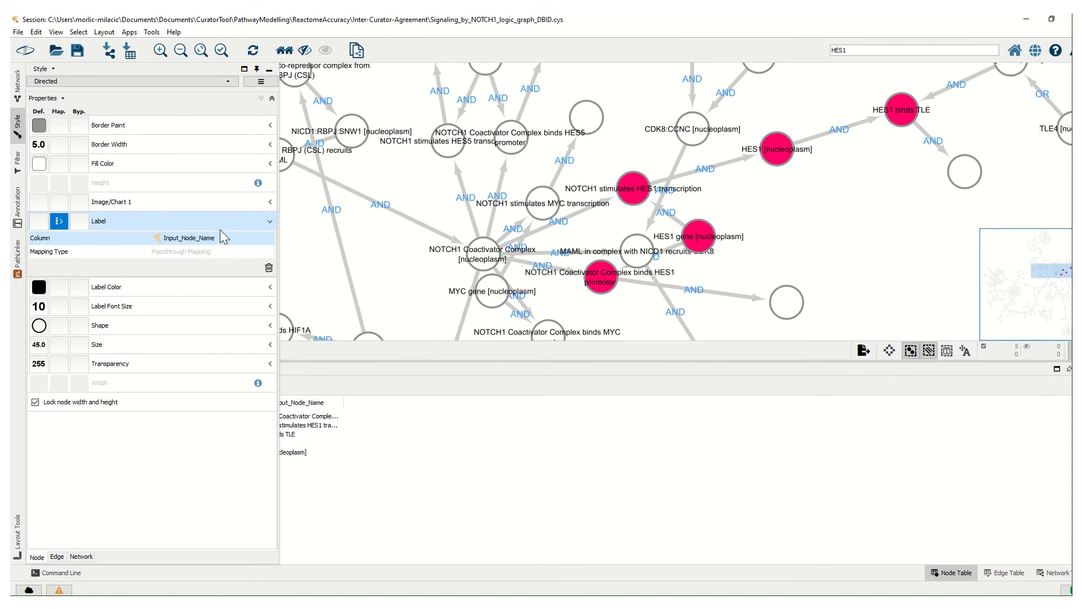
Switch labels to Output_Node_Name, then back to numeric name IDs, and clear the HES1 selection
left_click(221, 238)
left_click(207, 271)
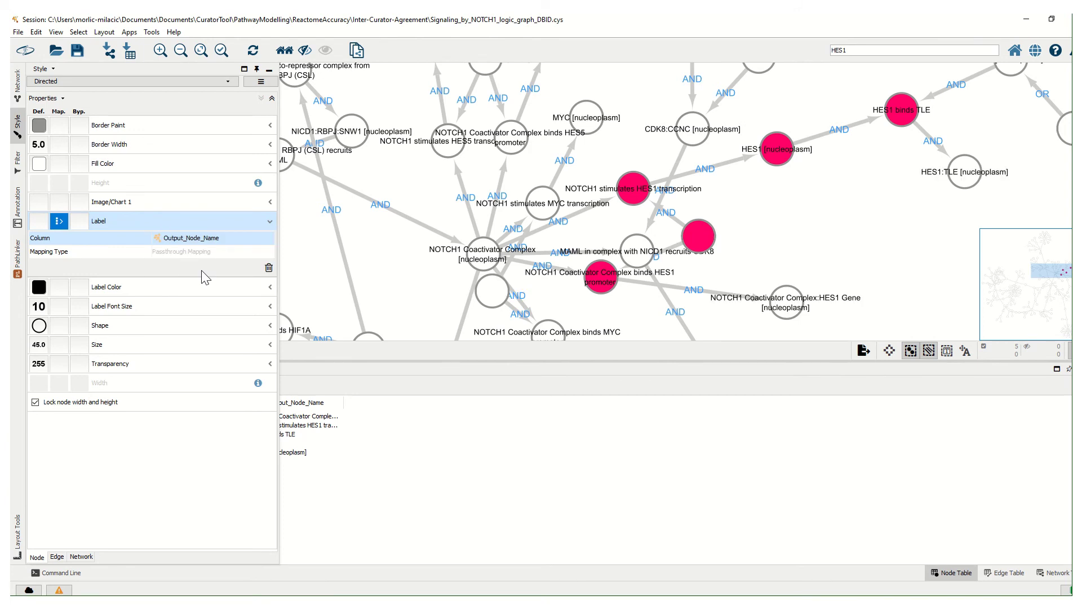
left_click(213, 243)
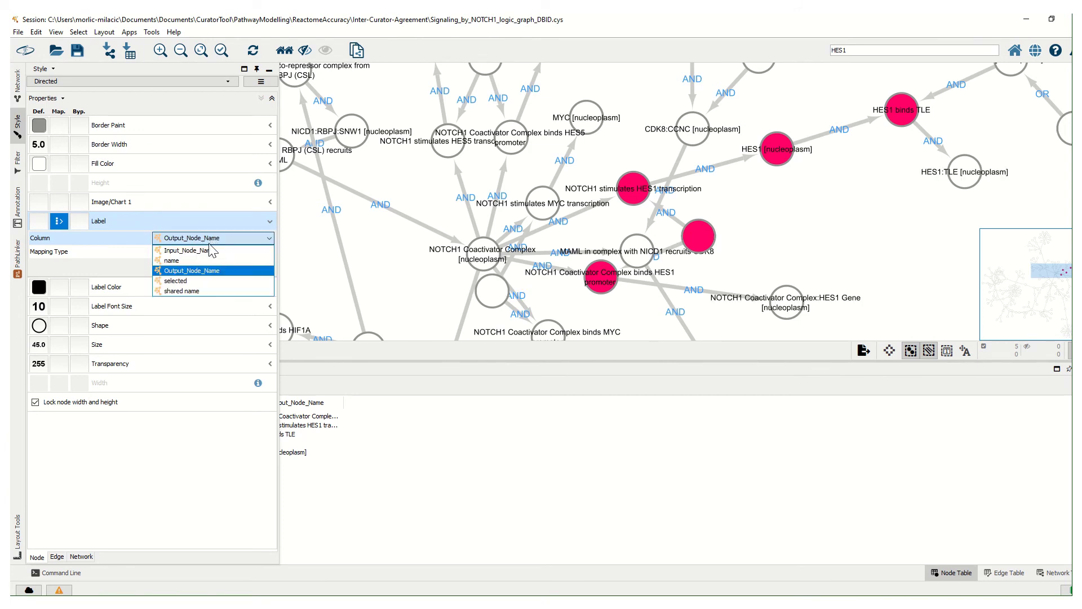
left_click(191, 260)
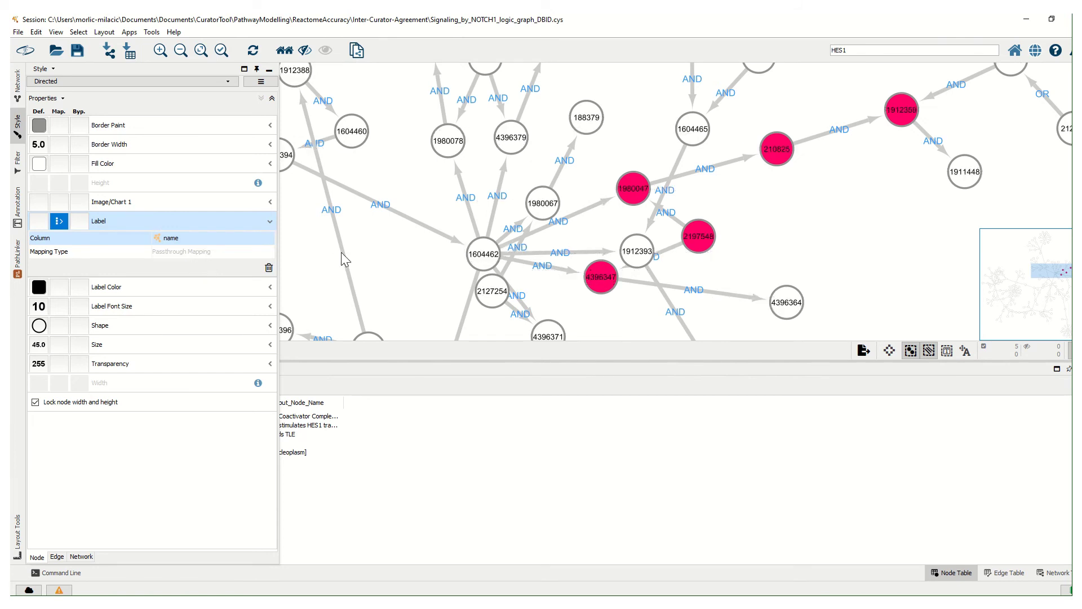
left_click(381, 252)
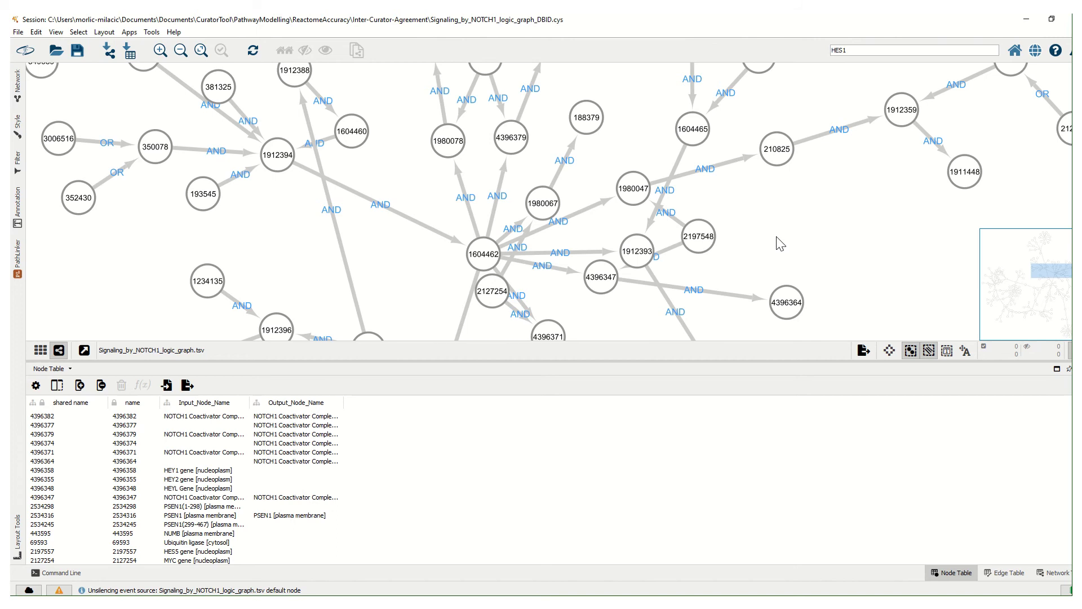
Give node 1911448 a yellow fill colour bypass, leaving all other nodes white
left_click(966, 184)
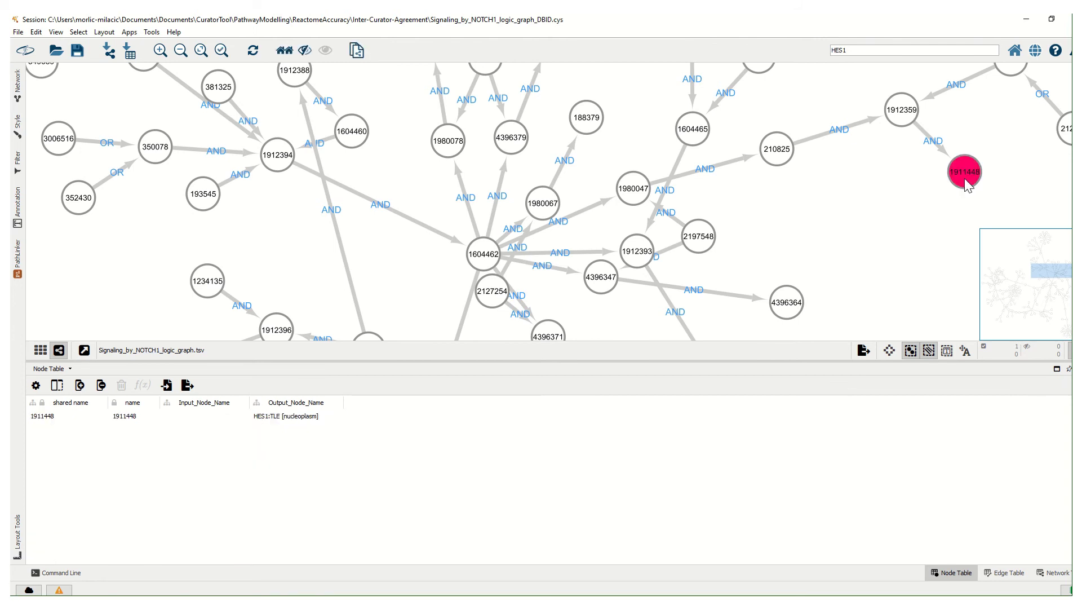
left_click(17, 134)
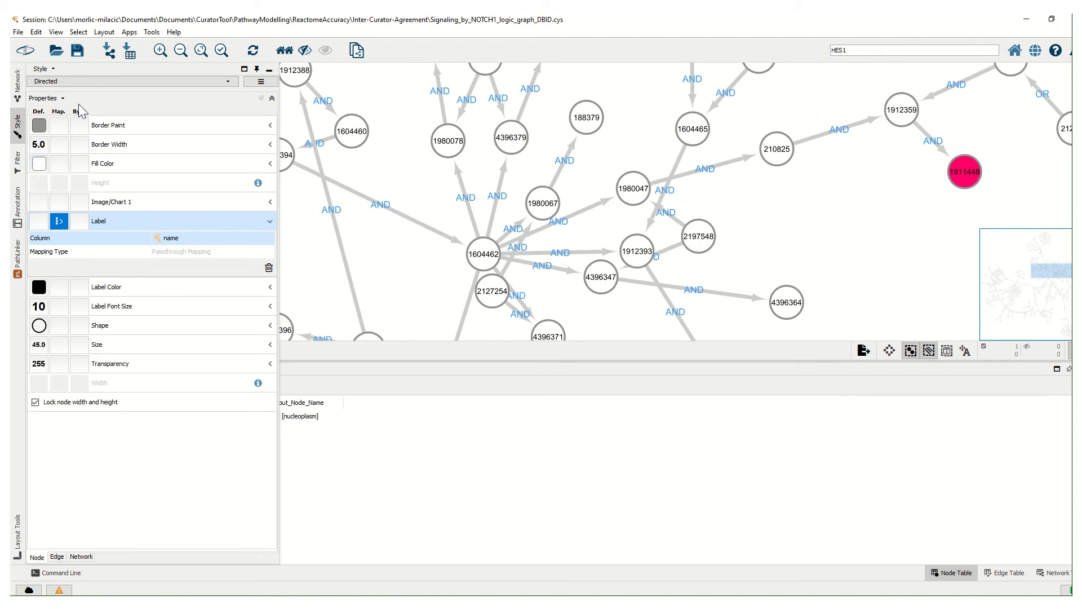
left_click(79, 164)
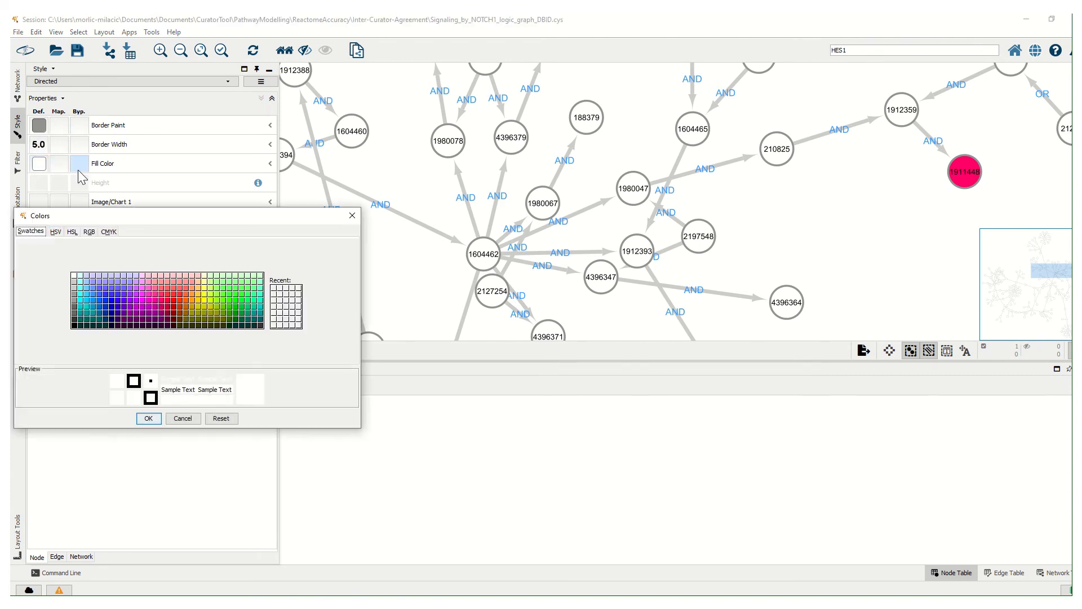
left_click(205, 296)
left_click(148, 418)
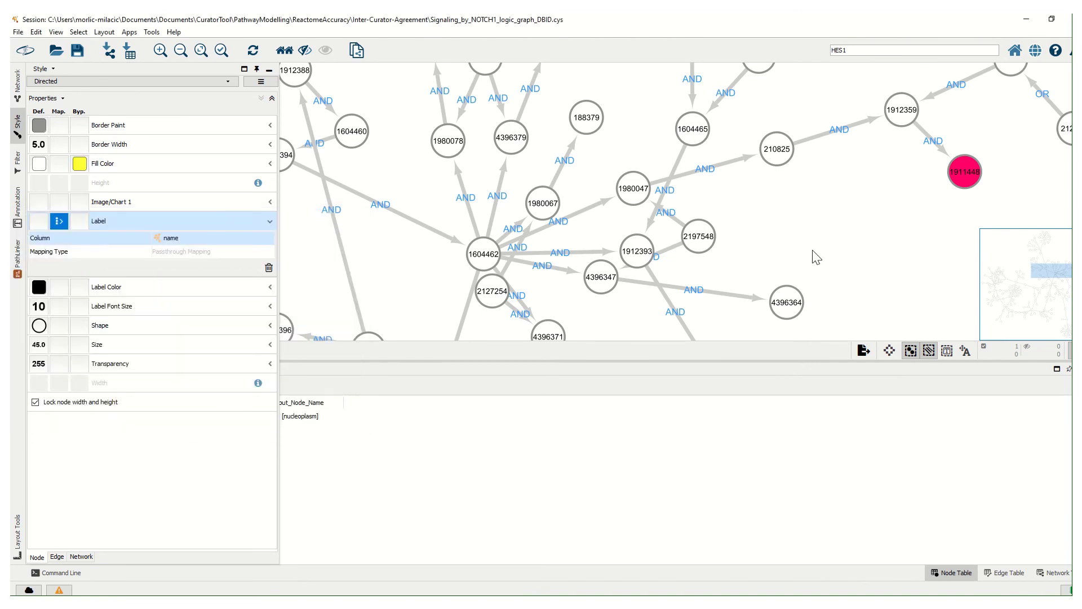
left_click(950, 213)
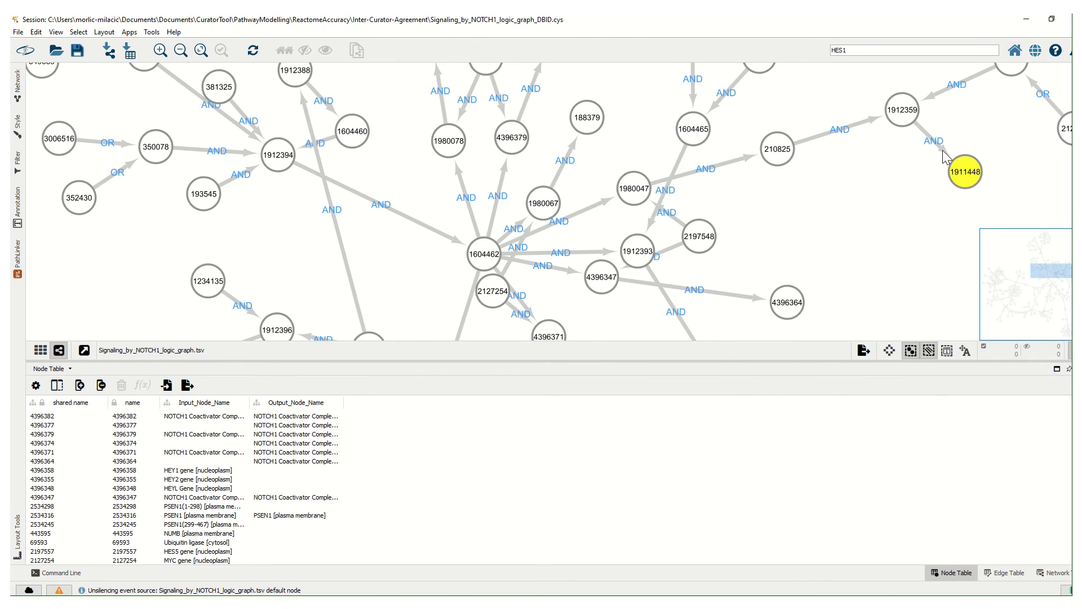
Set a violet label colour bypass on the 1912359→1911448 edge's AND label
left_click(943, 152)
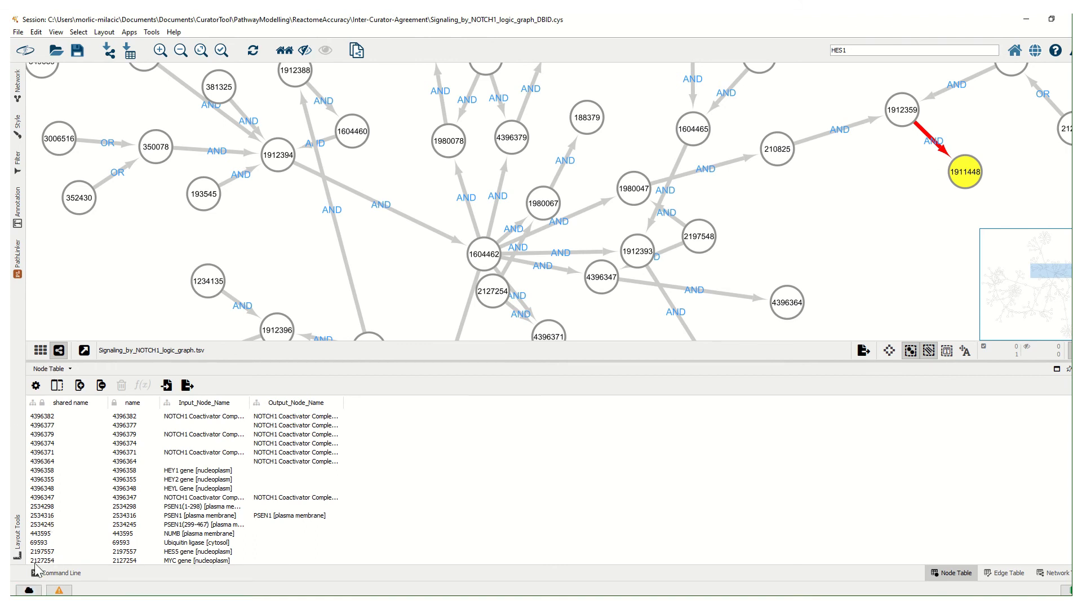
left_click(18, 131)
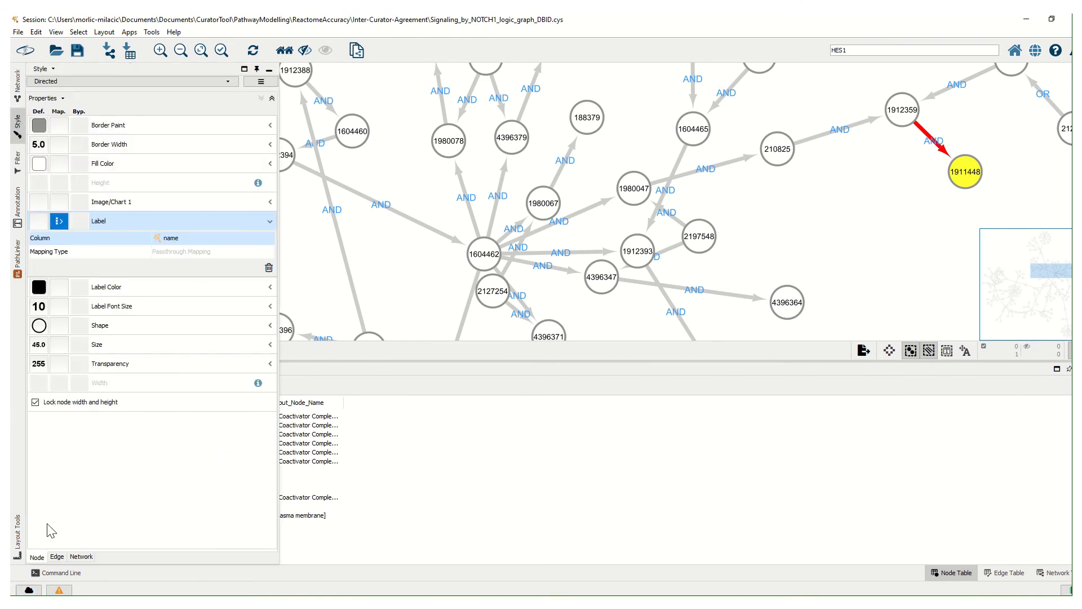
left_click(57, 557)
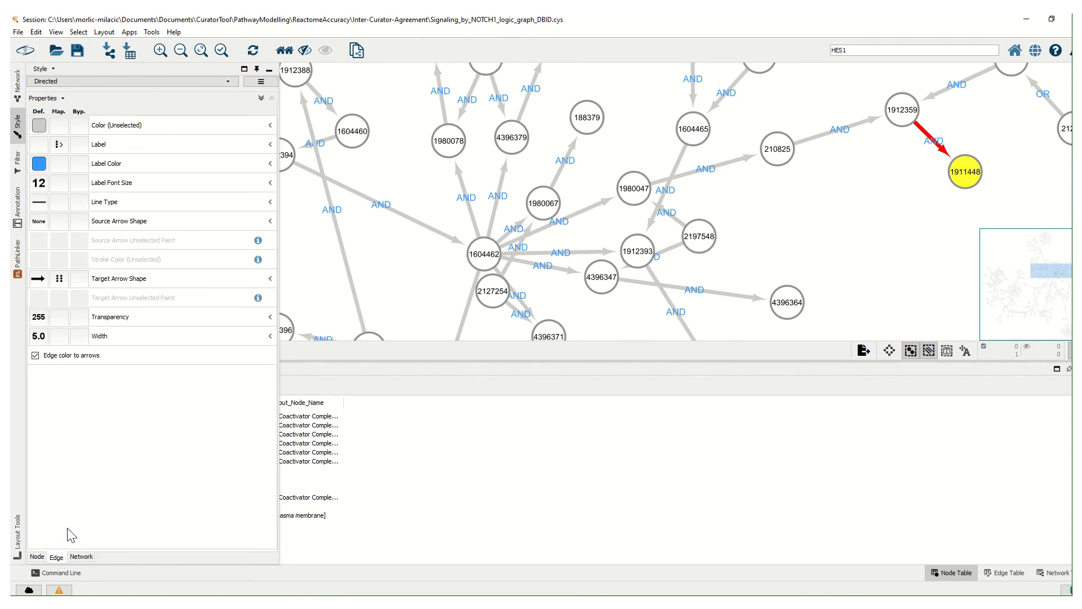
left_click(78, 169)
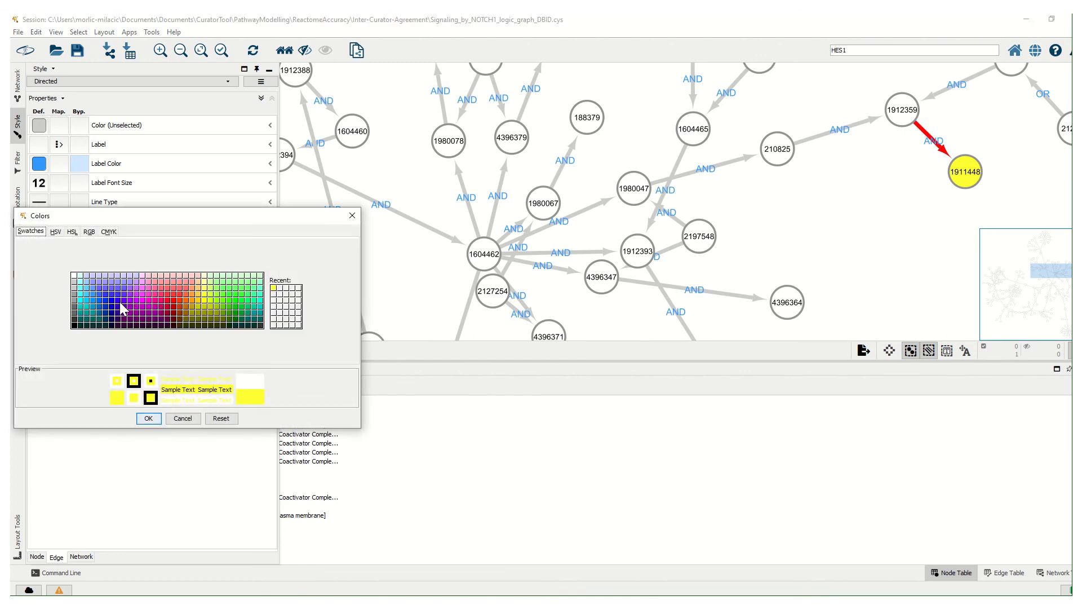
left_click(124, 308)
left_click(149, 417)
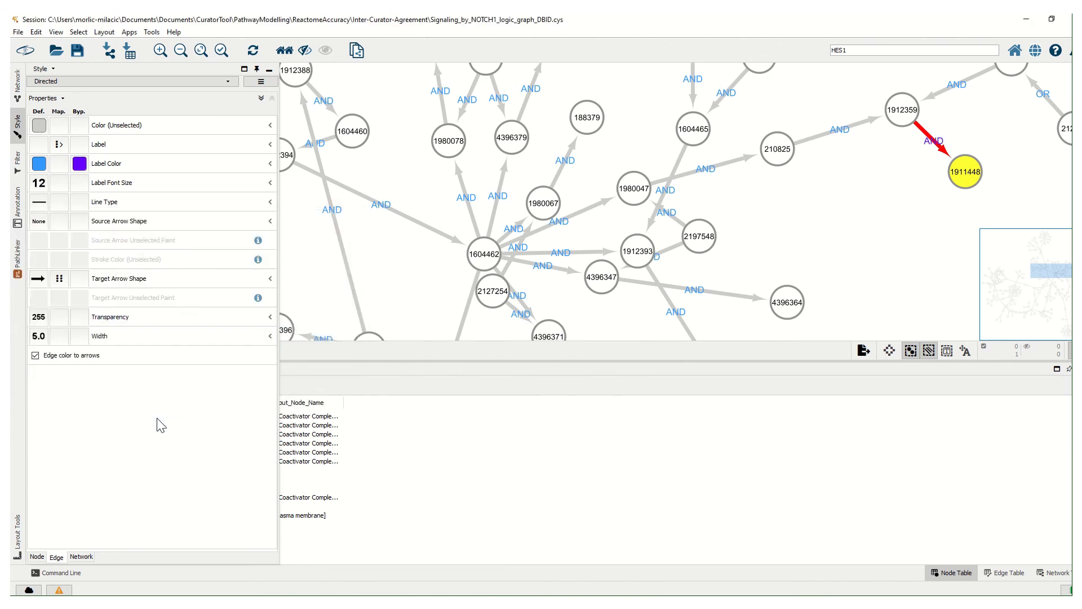
left_click(950, 271)
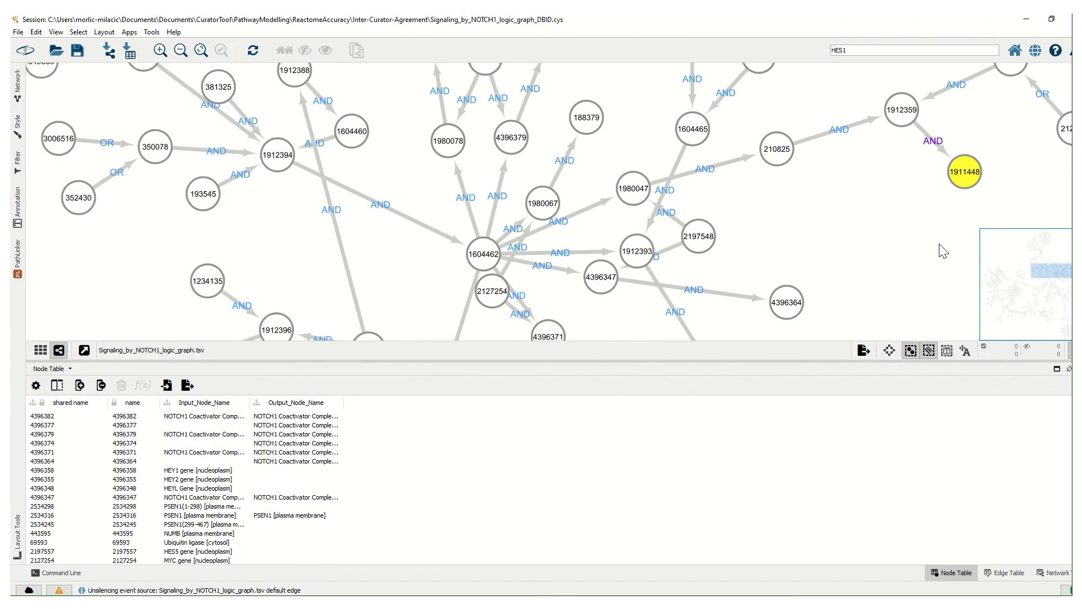
Reselect that edge and bring up the options for its label colour override
left_click(941, 149)
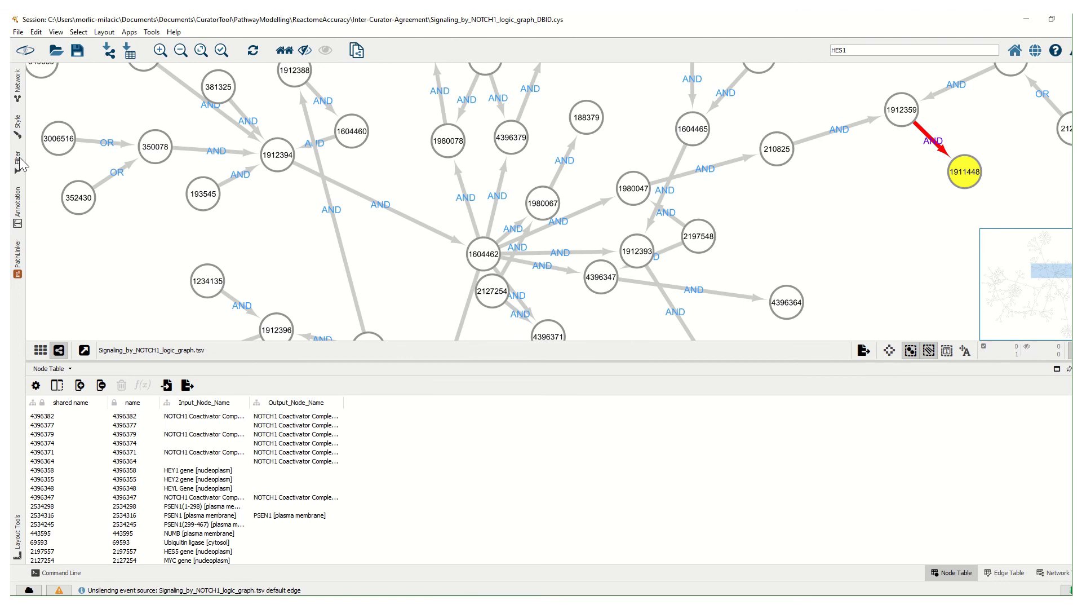
left_click(17, 127)
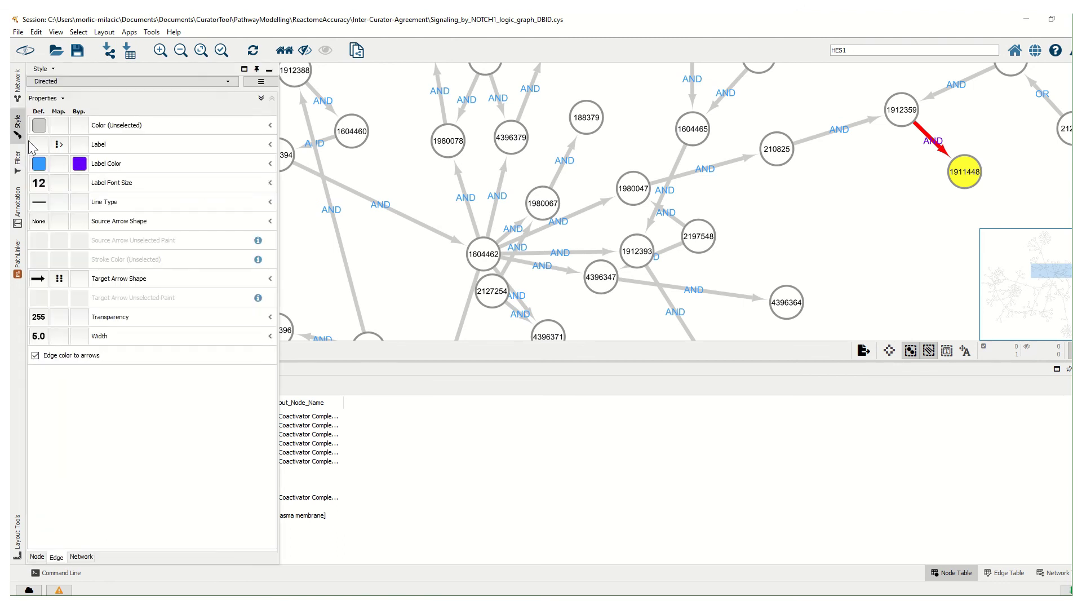
left_click(79, 167)
Remove the violet label override and colour the 1912359→1911448 edge line purple
left_click(96, 197)
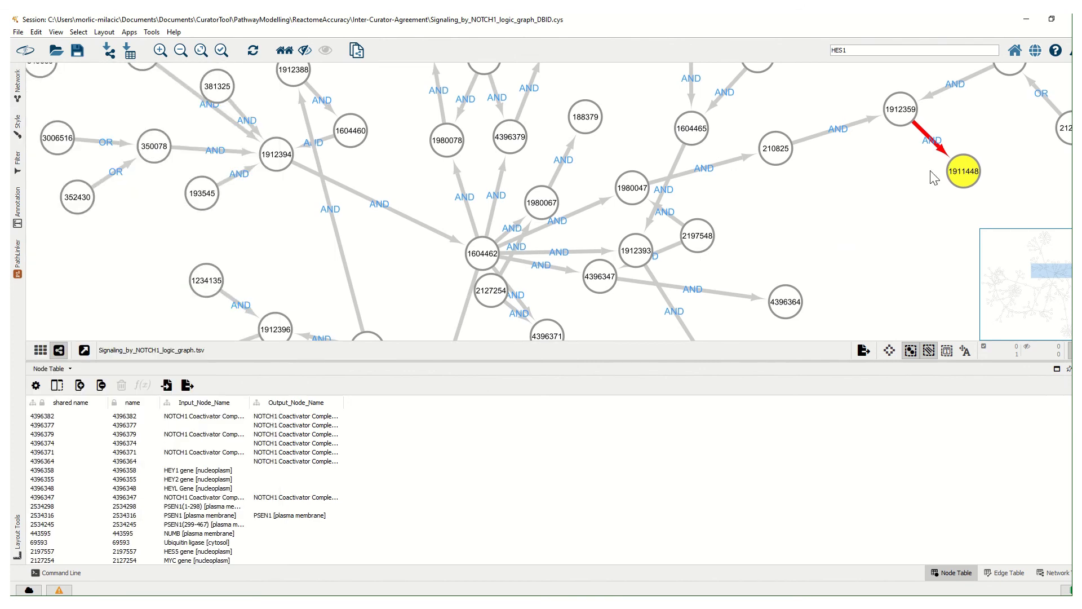
left_click(945, 155)
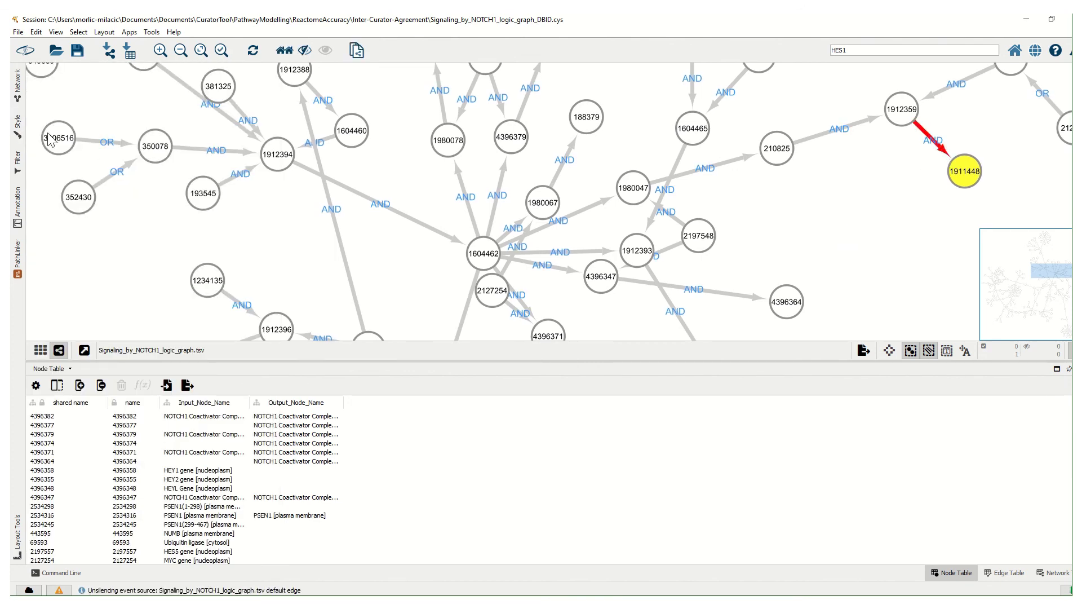
left_click(17, 127)
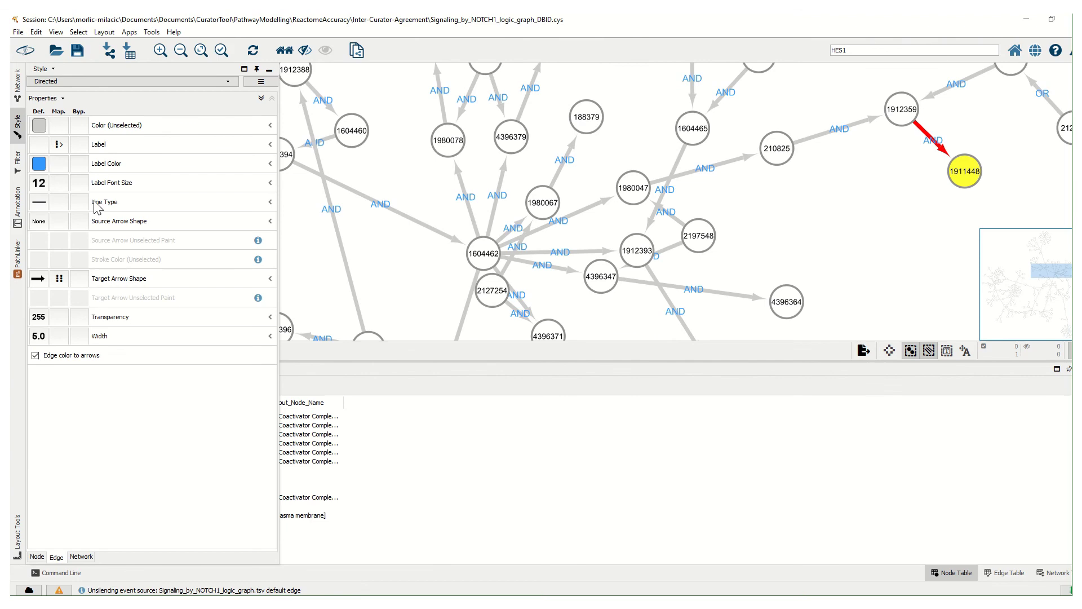
left_click(79, 126)
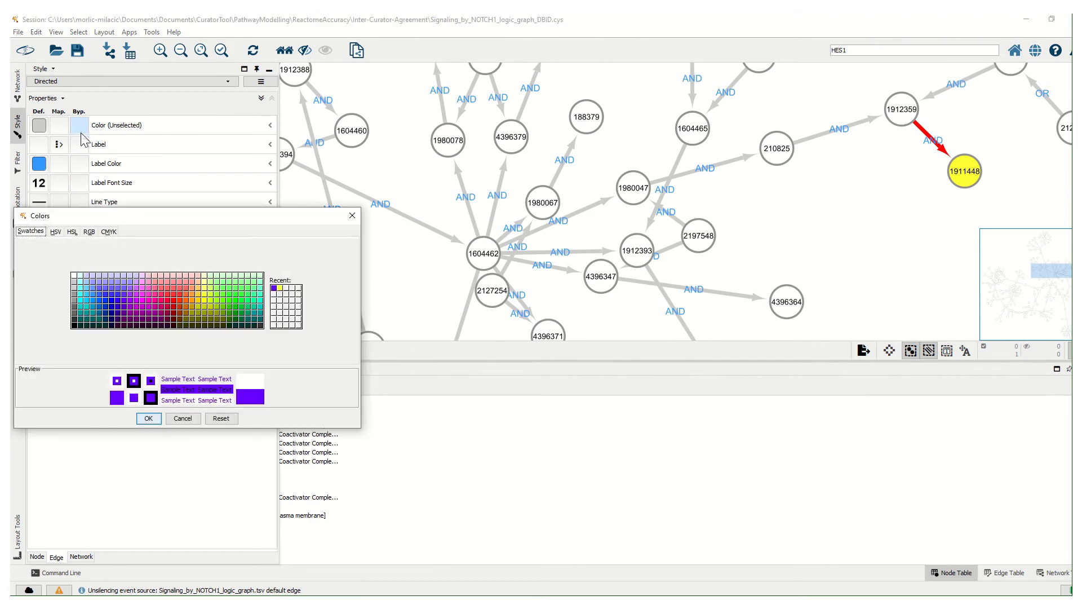
left_click(124, 299)
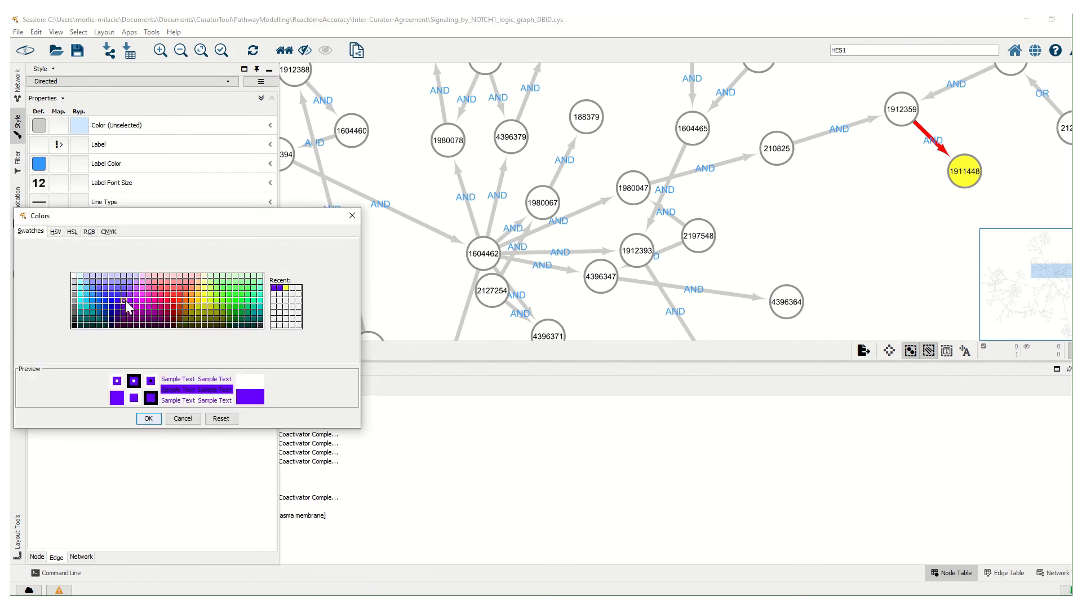
left_click(148, 418)
left_click(825, 240)
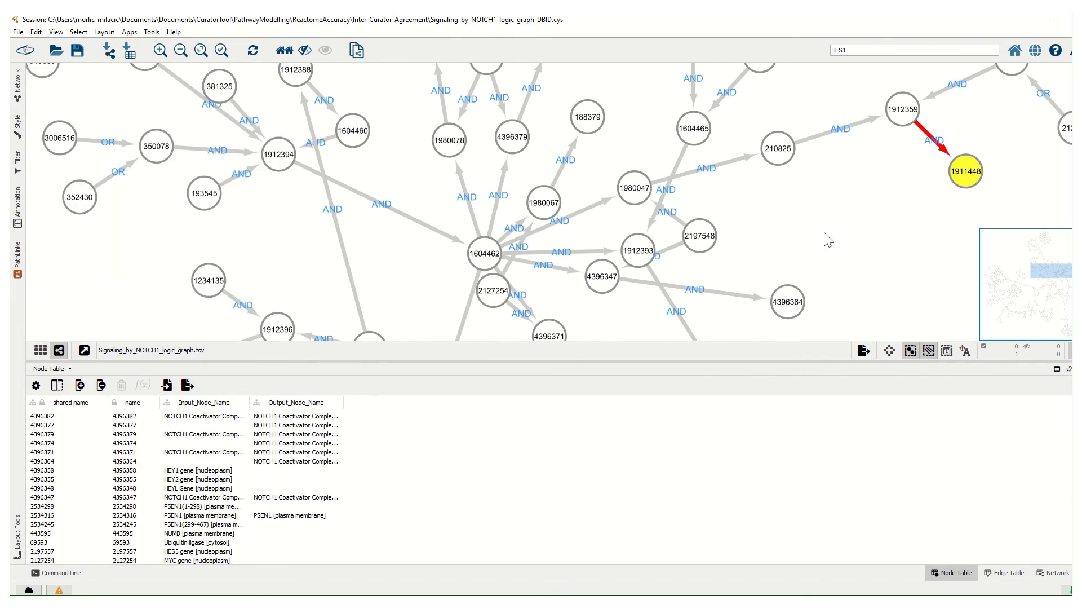